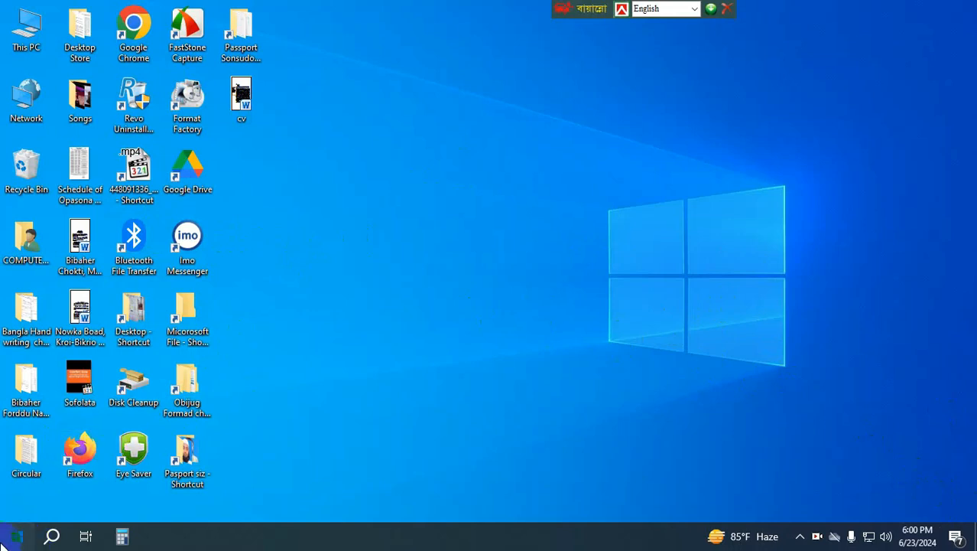
# Launch Adobe Illustrator 10 and maximize its window
pyautogui.click(11, 537)
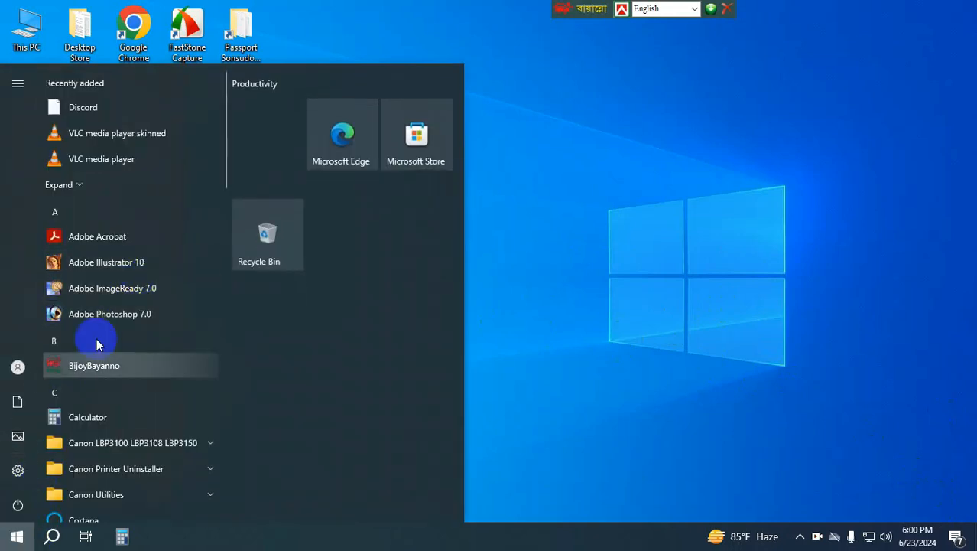
pyautogui.click(115, 263)
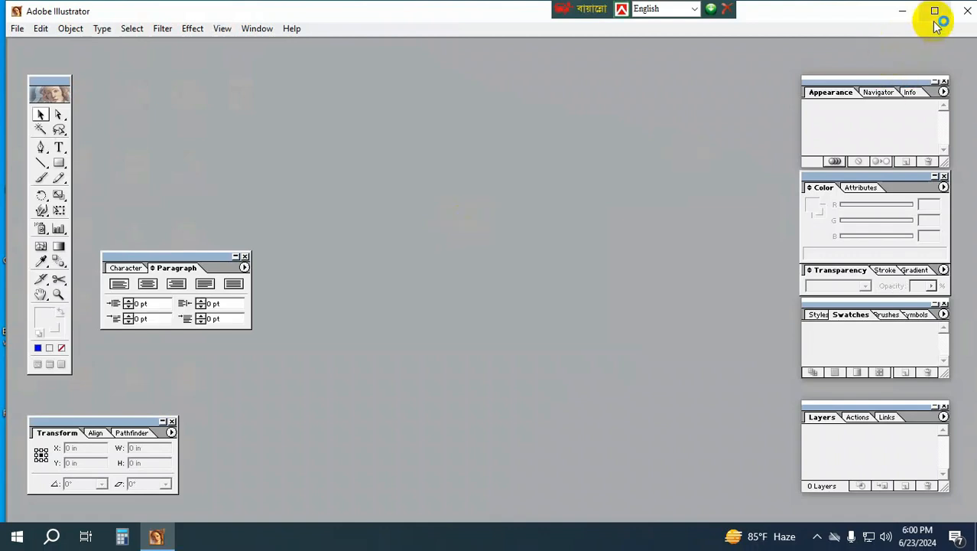
pyautogui.click(934, 21)
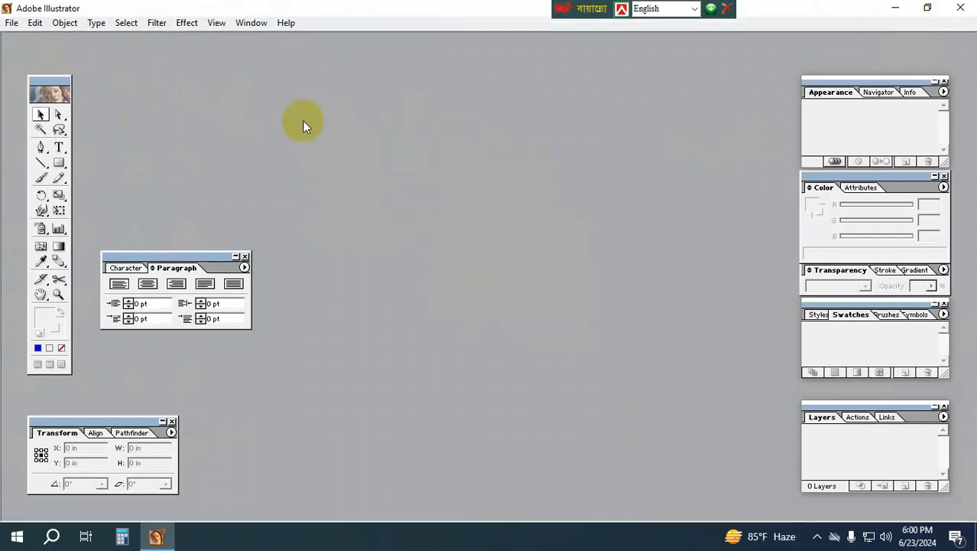
# Create a new A4 document named Untitled-1 with inches as the units and RGB as the color mode
pyautogui.click(8, 24)
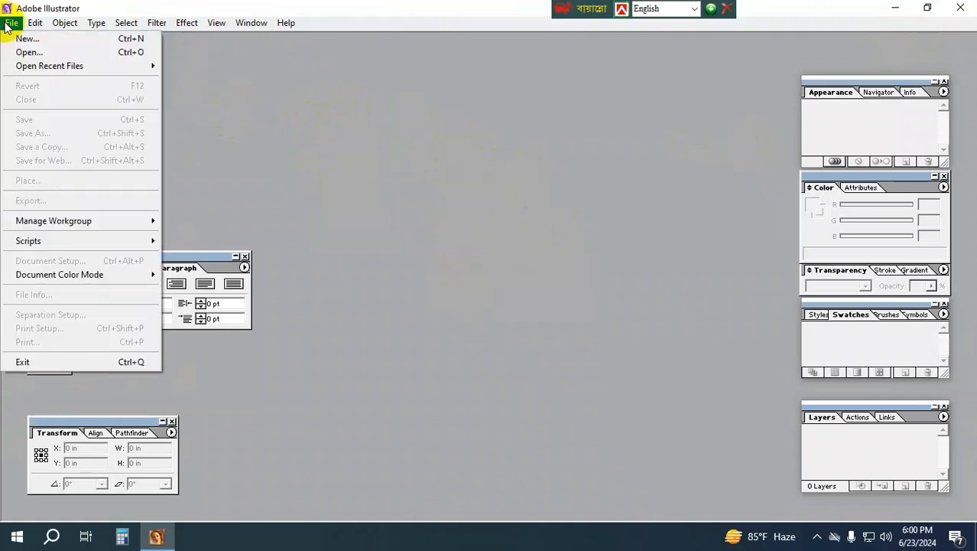
pyautogui.click(72, 48)
pyautogui.moveTo(521, 183); pyautogui.dragTo(547, 166)
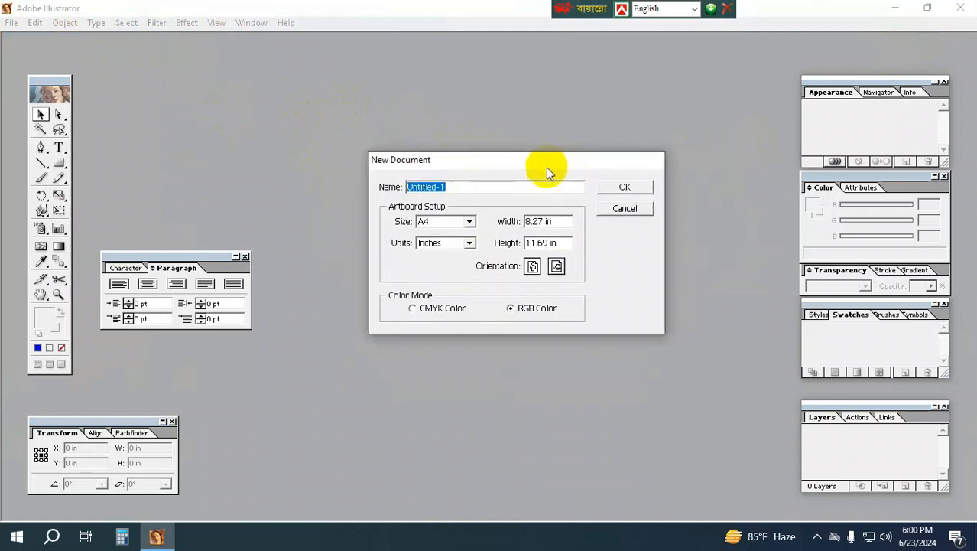
pyautogui.moveTo(541, 177); pyautogui.dragTo(543, 172)
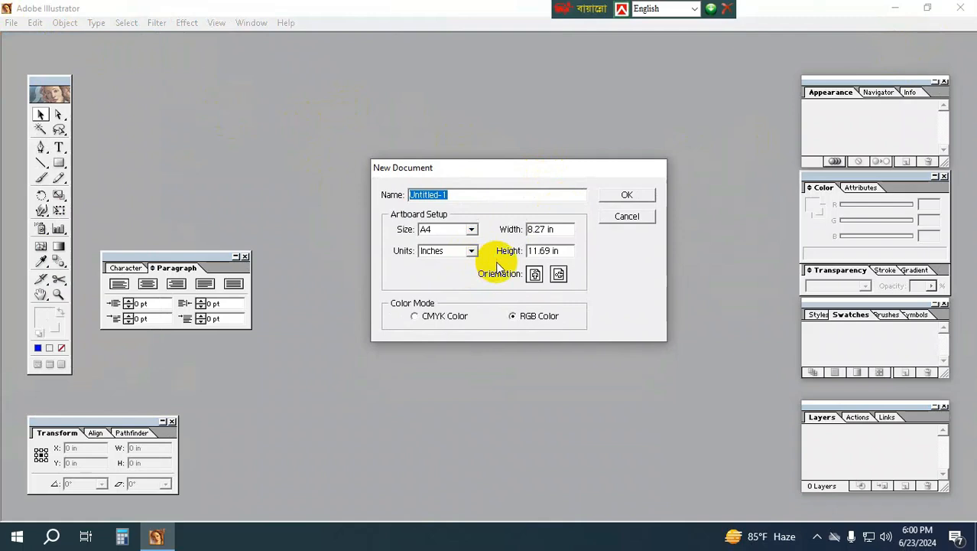
pyautogui.moveTo(575, 172)
pyautogui.mouseDown()
pyautogui.moveTo(565, 203)
pyautogui.moveTo(569, 188)
pyautogui.mouseUp()
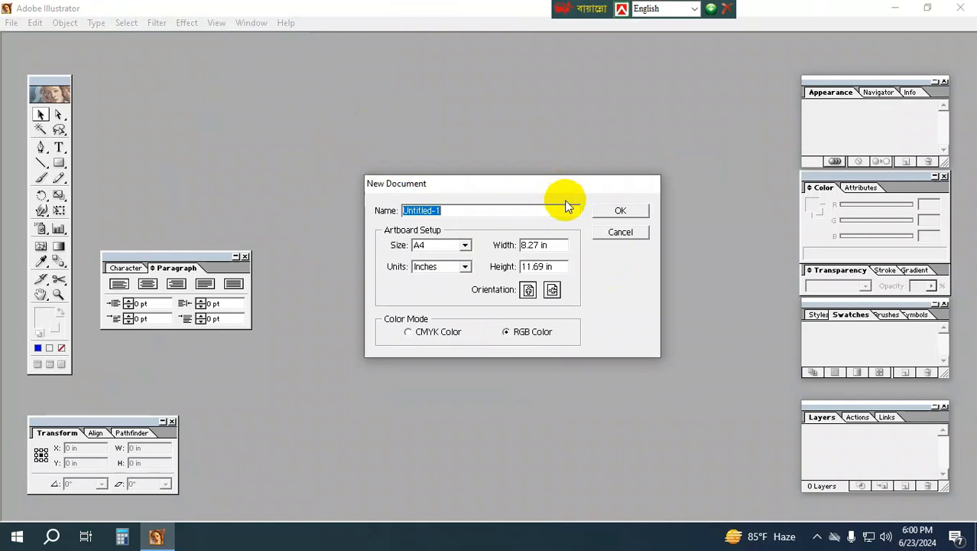
pyautogui.click(465, 267)
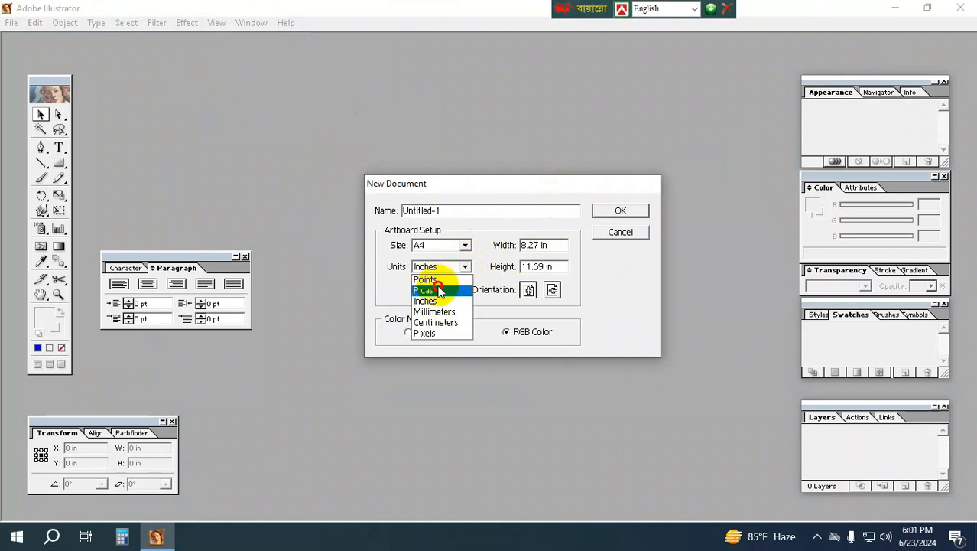
pyautogui.click(432, 299)
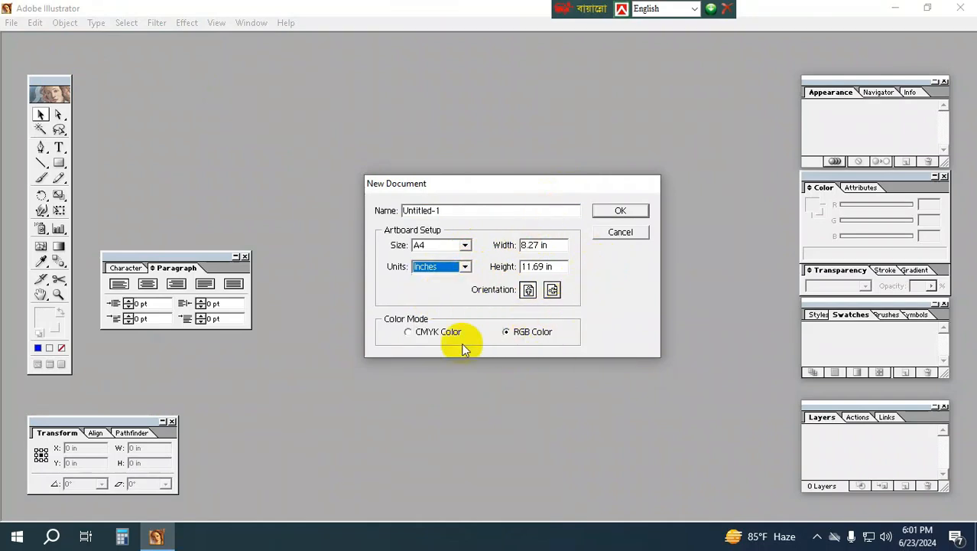
pyautogui.click(520, 339)
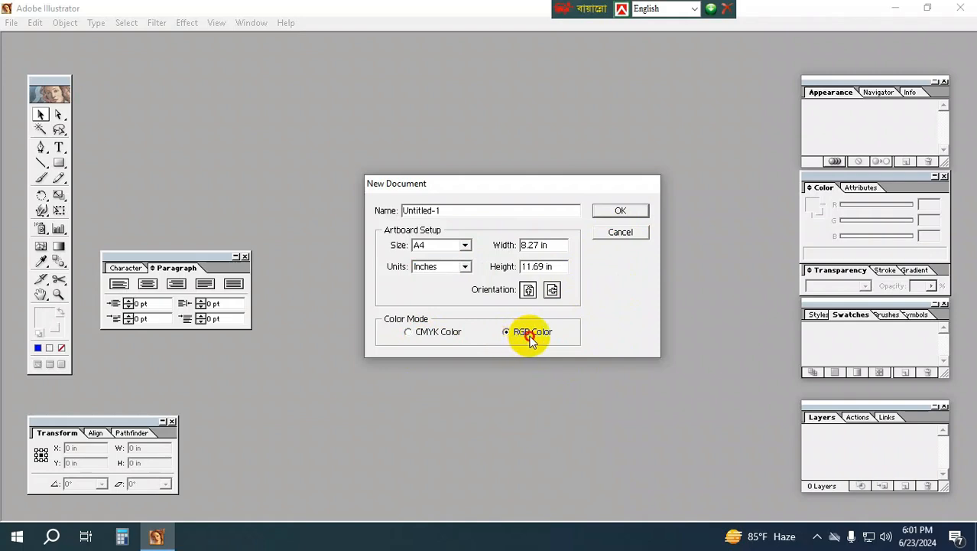
pyautogui.click(623, 217)
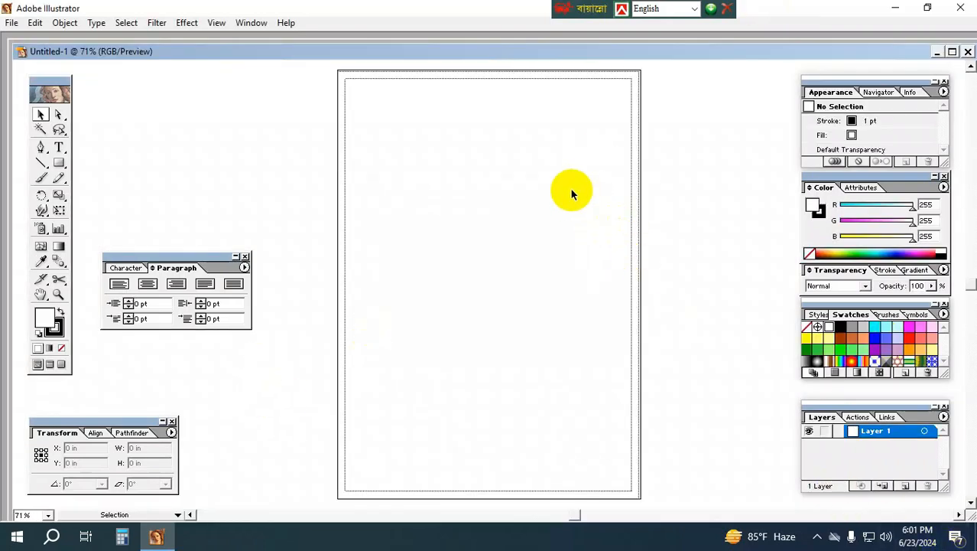
pyautogui.moveTo(553, 172); pyautogui.dragTo(663, 312)
pyautogui.moveTo(262, 71); pyautogui.dragTo(701, 446)
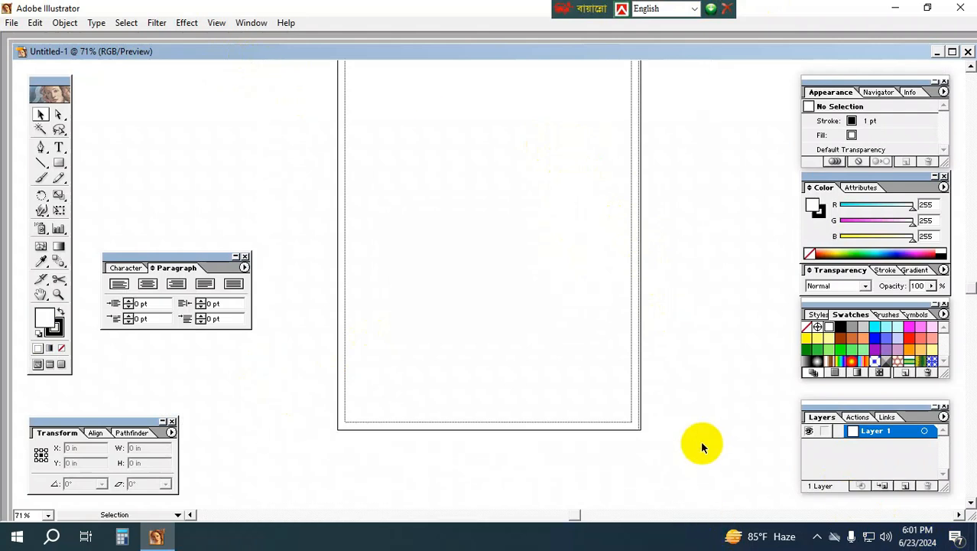
pyautogui.scroll(2, 700, 440)
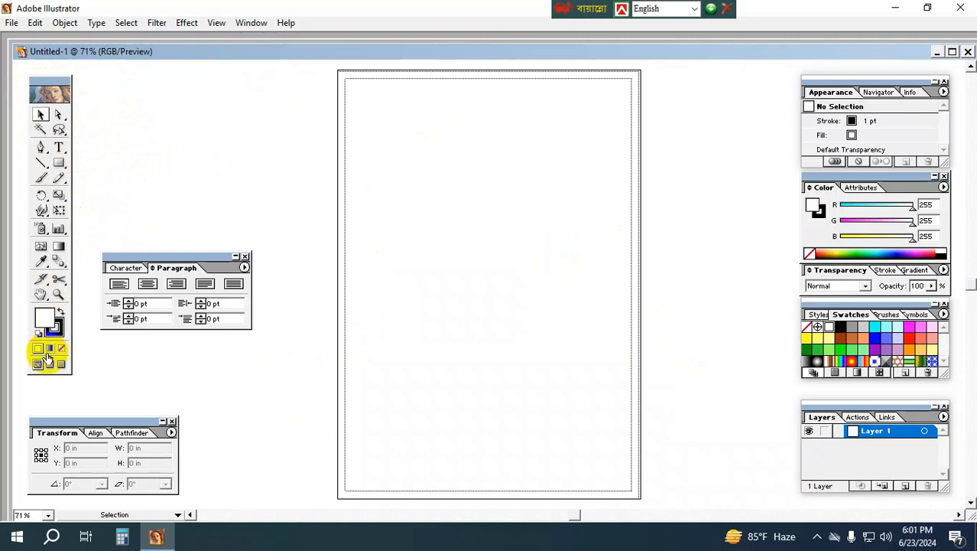
# Draw a rectangle about 7.83 in wide and 2.92 in high across the top of the page's printable area
pyautogui.click(59, 164)
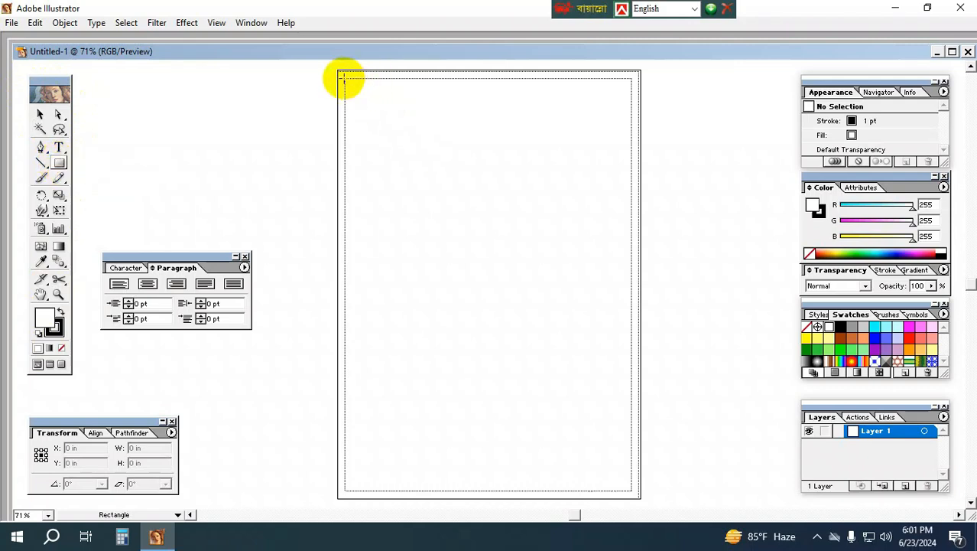
pyautogui.moveTo(345, 78); pyautogui.dragTo(631, 185)
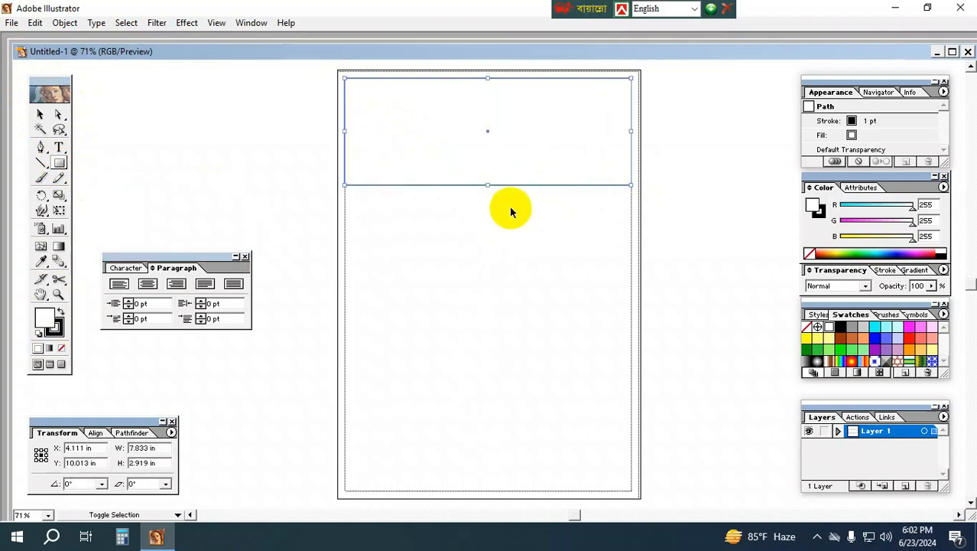
# Choose EPSON L380 Series (Copy 1) as the printer in the document's print setup and accept it
pyautogui.hotkey('ctrl', 'shift', 'p')
pyautogui.click(130, 115)
pyautogui.click(136, 157)
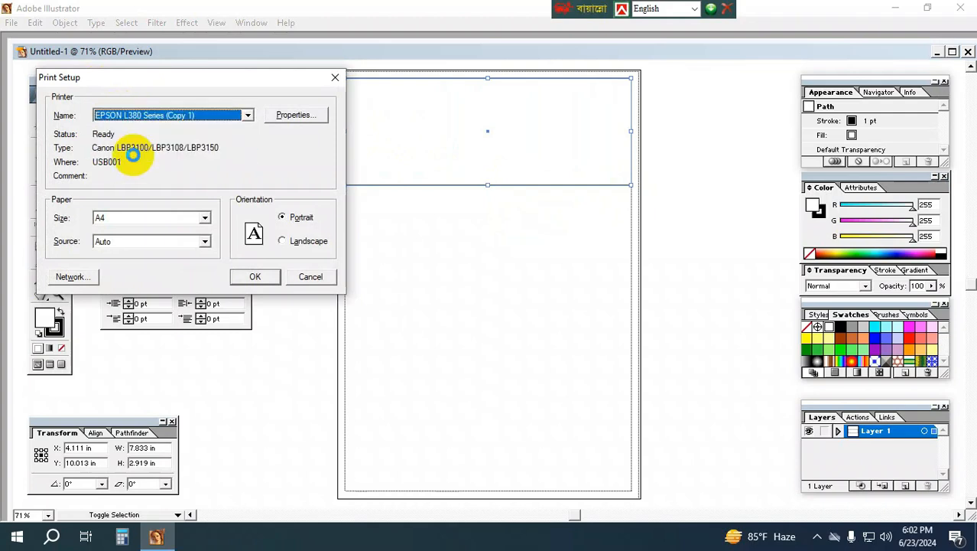
pyautogui.click(254, 276)
# Resize the rectangle to about 7.89 in wide and 1.92 in high, widening its right side and raising its lower edge
pyautogui.click(40, 114)
pyautogui.click(647, 228)
pyautogui.click(572, 168)
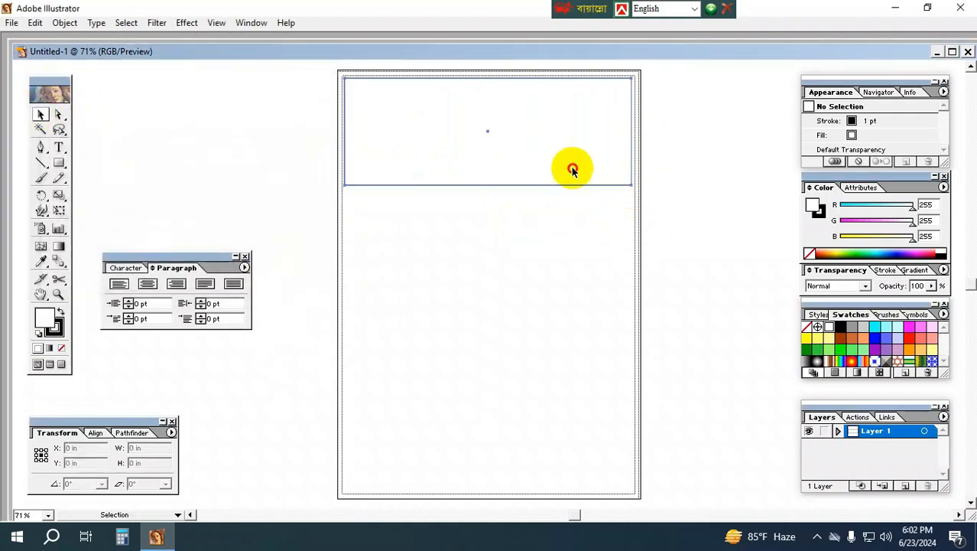
pyautogui.moveTo(633, 132); pyautogui.dragTo(635, 132)
pyautogui.moveTo(489, 184); pyautogui.dragTo(488, 149)
pyautogui.click(547, 193)
pyautogui.moveTo(384, 211); pyautogui.dragTo(661, 82)
pyautogui.click(676, 144)
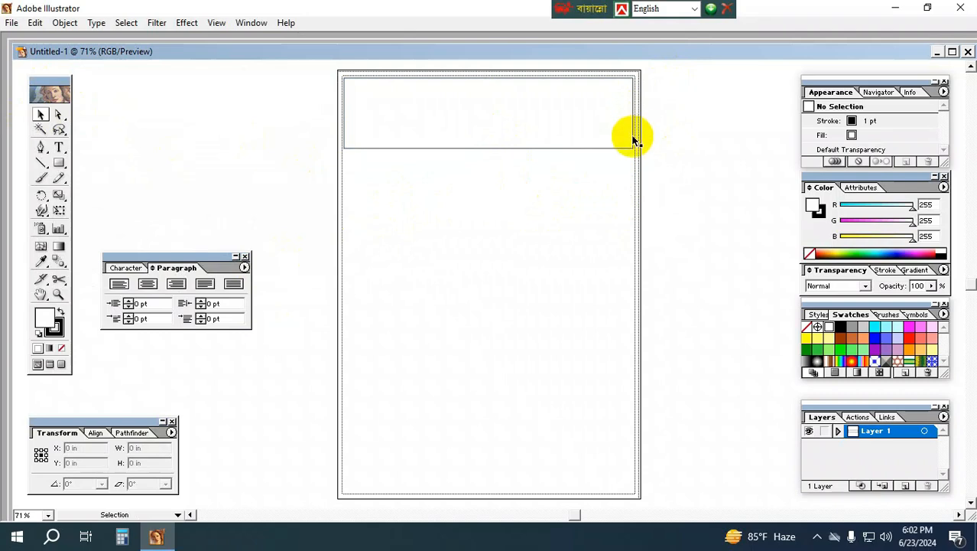
# Select the rectangle at the top of the page and set its stroke to None
pyautogui.moveTo(436, 207); pyautogui.dragTo(677, 101)
pyautogui.moveTo(371, 222); pyautogui.dragTo(586, 111)
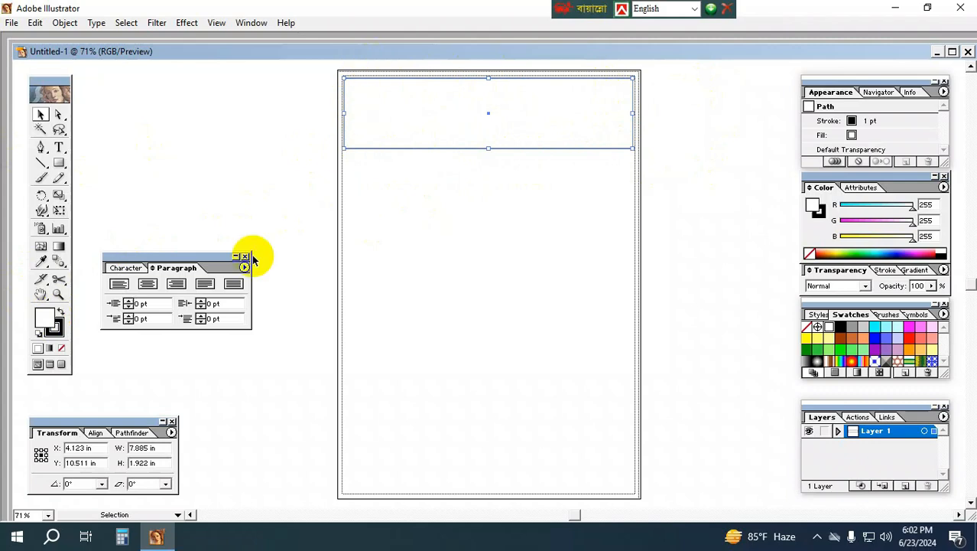
pyautogui.click(53, 333)
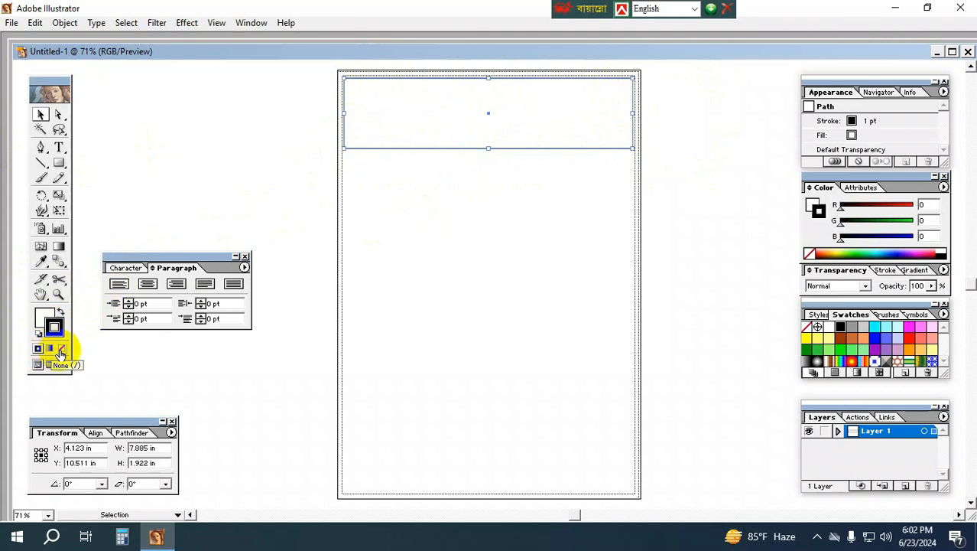
pyautogui.click(61, 350)
pyautogui.moveTo(360, 194); pyautogui.dragTo(583, 84)
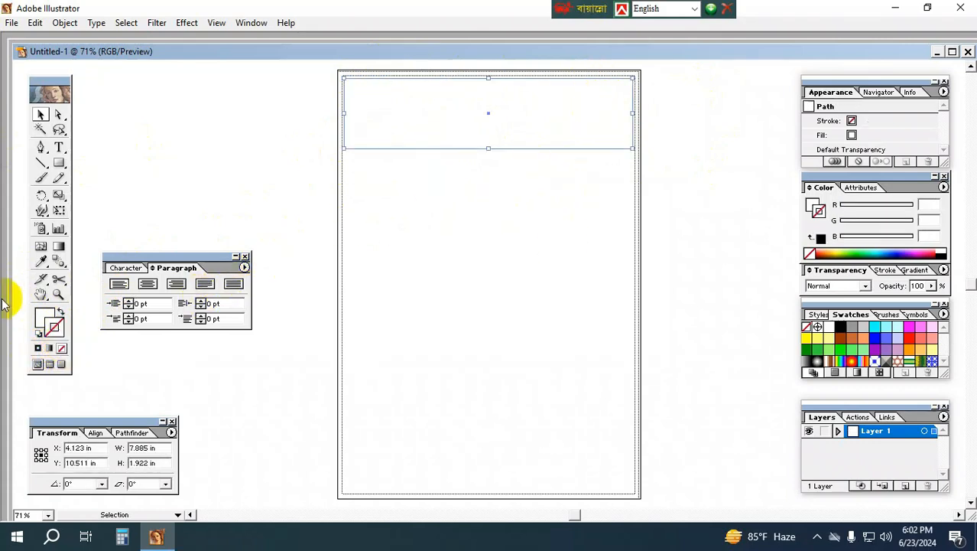
# Fill the rectangle with a white-to-black linear gradient
pyautogui.click(45, 316)
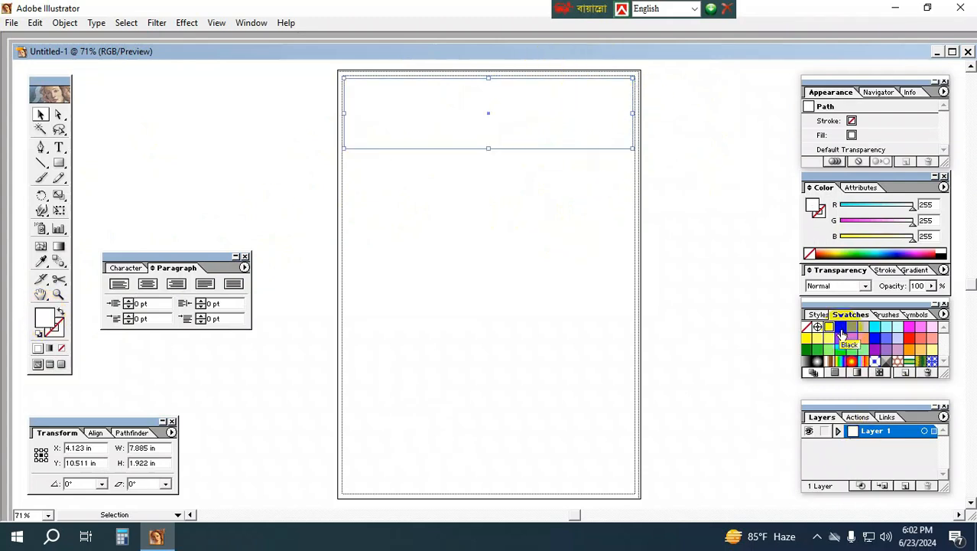
pyautogui.click(864, 337)
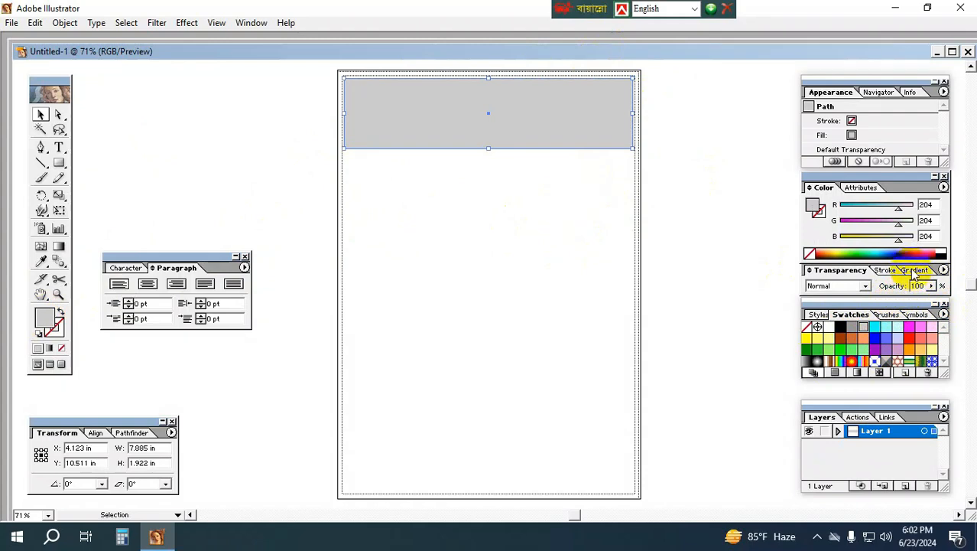
pyautogui.click(912, 272)
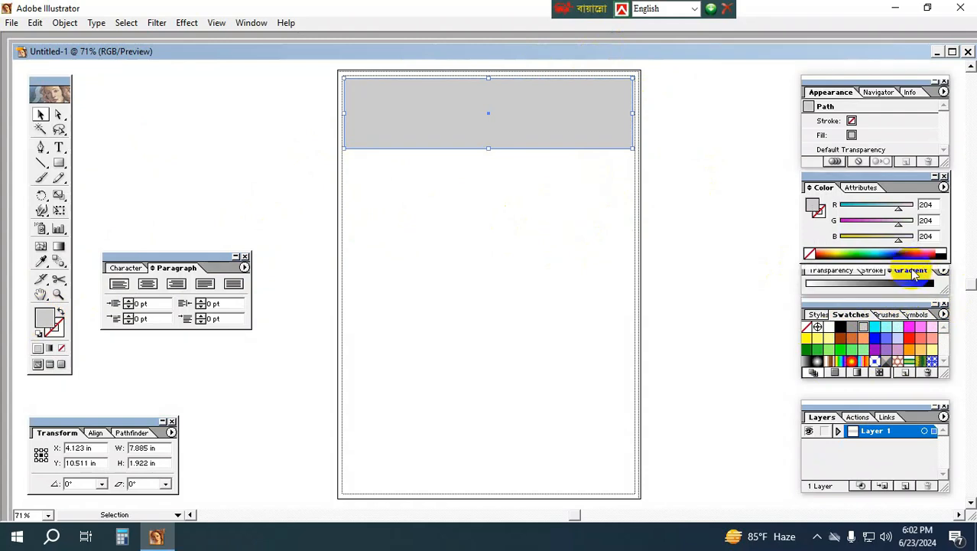
pyautogui.click(869, 286)
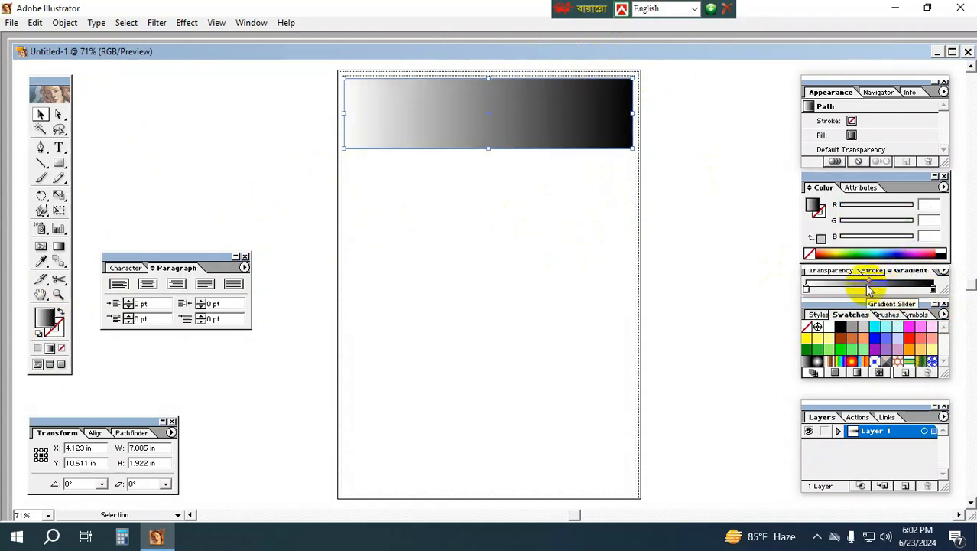
# Recolor the gradient's black end stop in CMYK to olive yellow with C 26.67, M 12.55, Y 98 and K 1.96
pyautogui.click(933, 288)
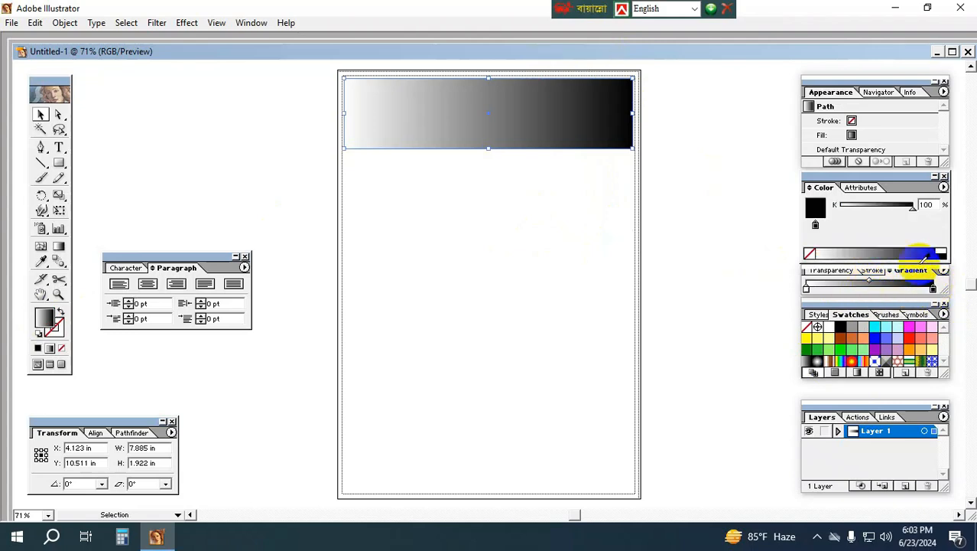
pyautogui.click(944, 187)
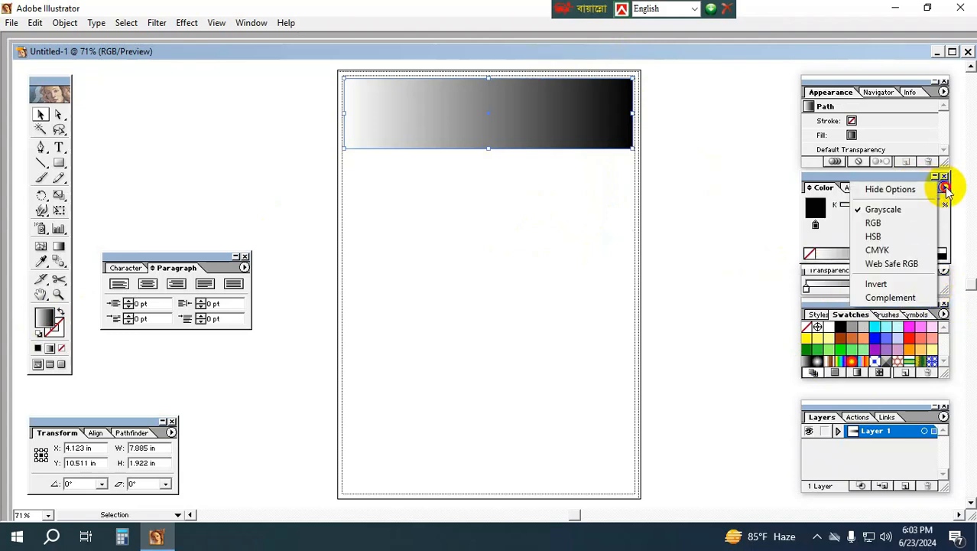
pyautogui.click(879, 250)
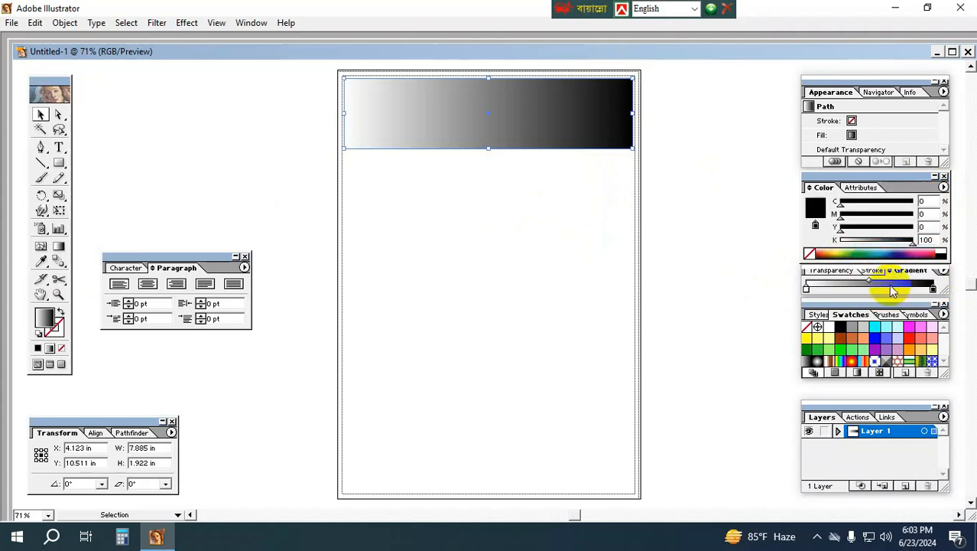
pyautogui.click(841, 250)
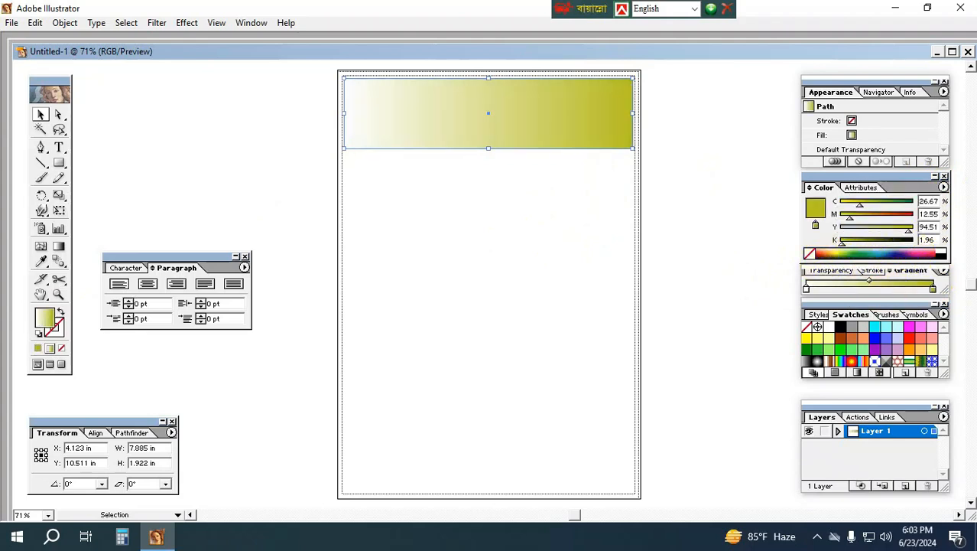
pyautogui.moveTo(908, 232); pyautogui.dragTo(912, 233)
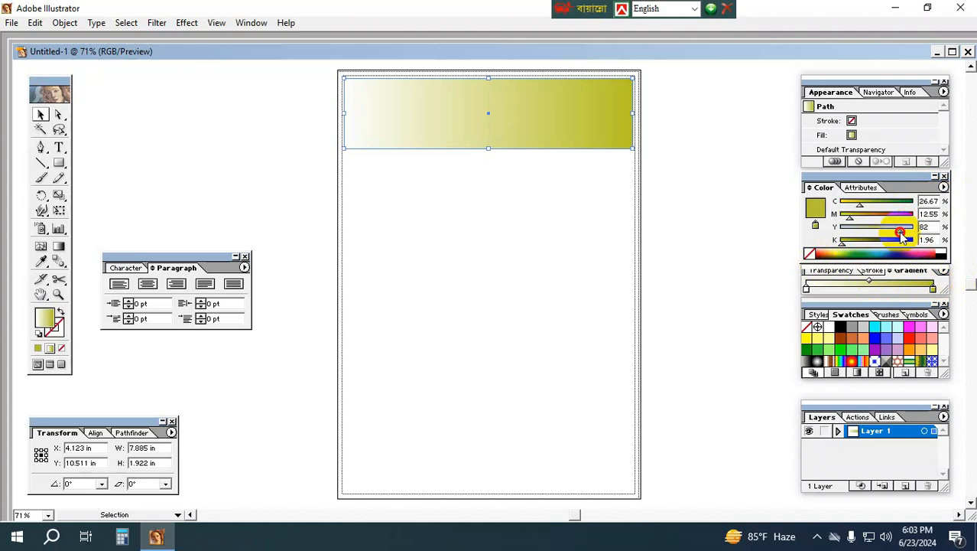
pyautogui.moveTo(483, 224); pyautogui.dragTo(667, 105)
pyautogui.click(627, 214)
pyautogui.click(552, 133)
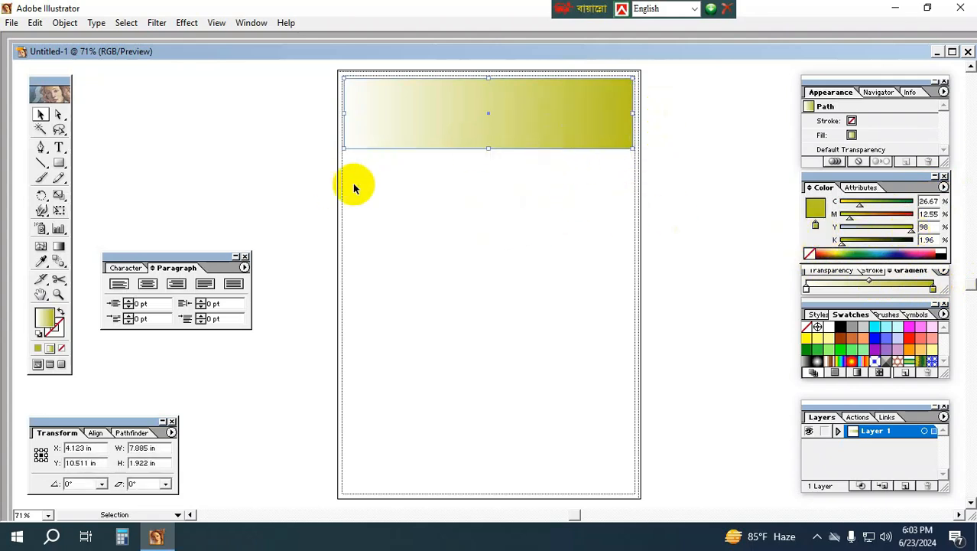
# Switch the gradient's white start stop to RGB, try an orange swatch on the rectangle and restore the white-to-olive gradient
pyautogui.click(808, 290)
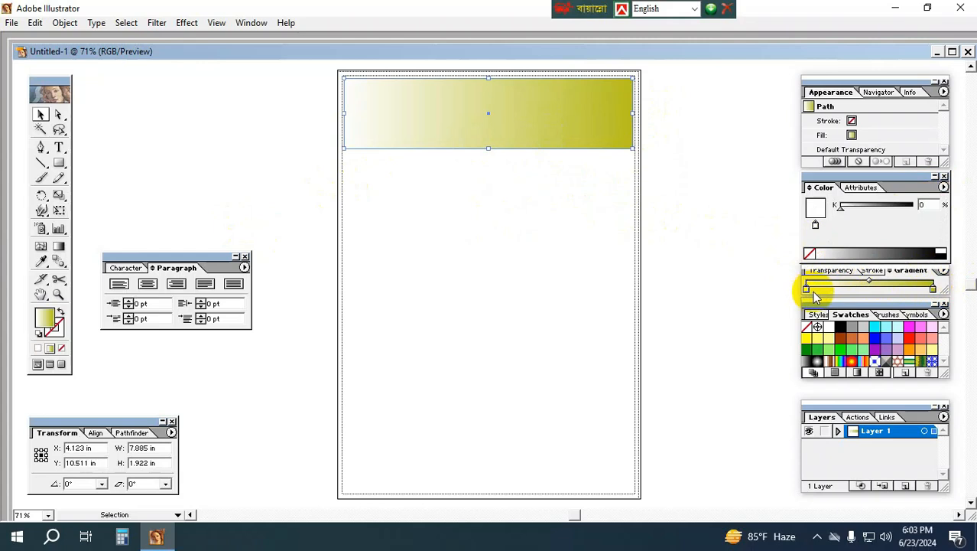
pyautogui.click(944, 187)
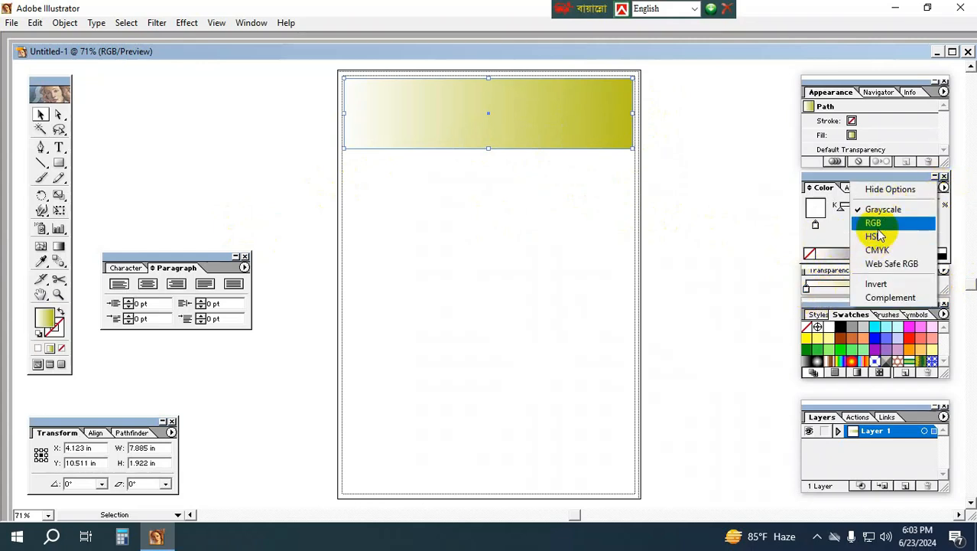
pyautogui.click(874, 222)
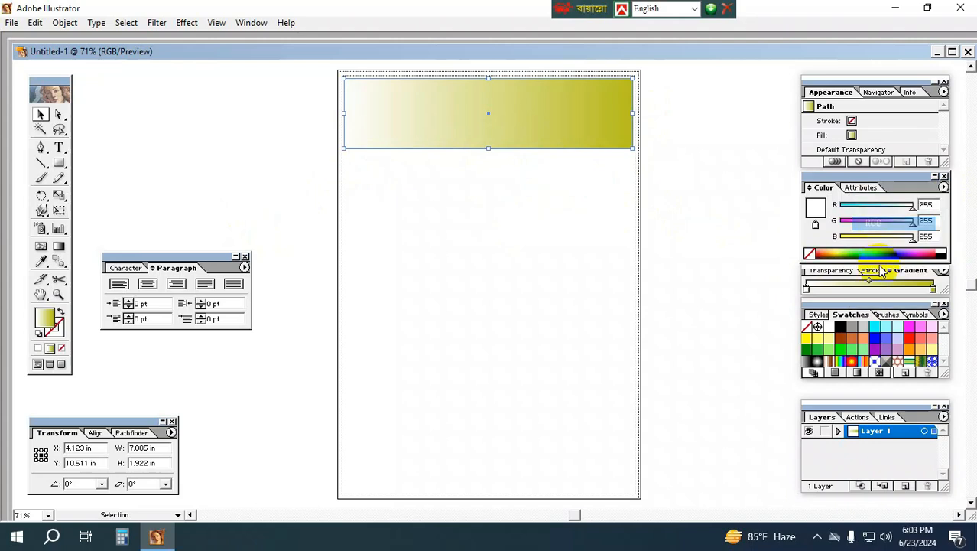
pyautogui.click(818, 349)
pyautogui.click(862, 346)
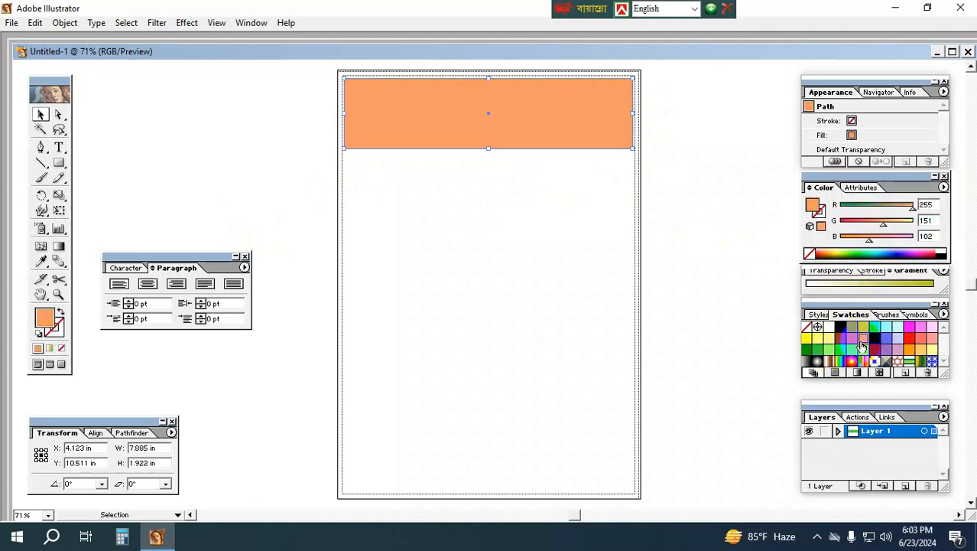
pyautogui.click(933, 290)
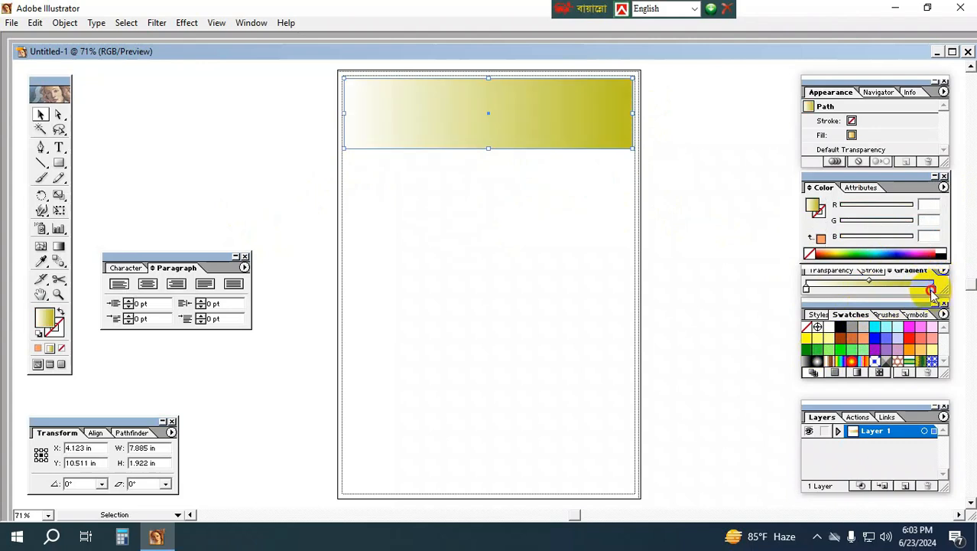
# Try a pale cyan tint with R 215 on the gradient's start stop, and return the stop to white with all RGB values at 255
pyautogui.click(806, 289)
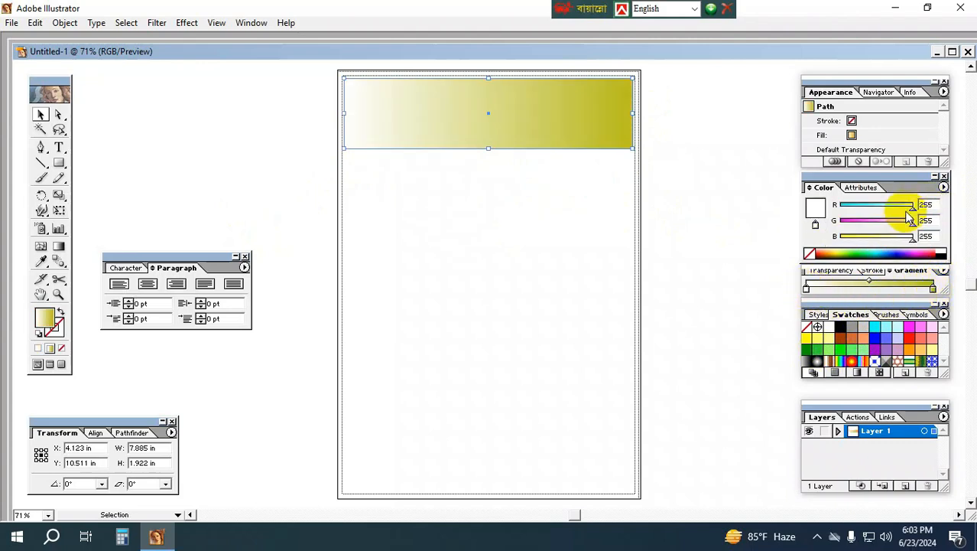
pyautogui.moveTo(904, 212); pyautogui.dragTo(897, 212)
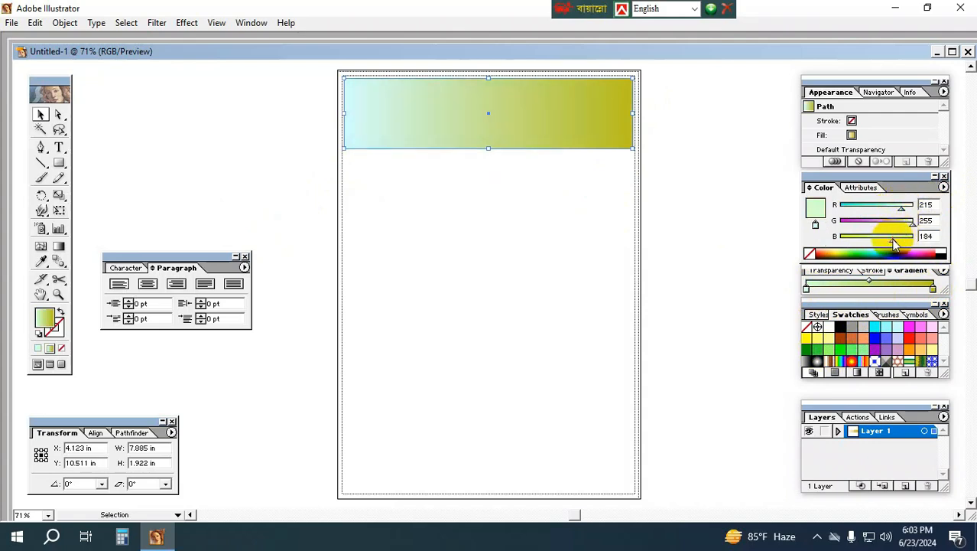
pyautogui.moveTo(904, 239); pyautogui.dragTo(914, 236)
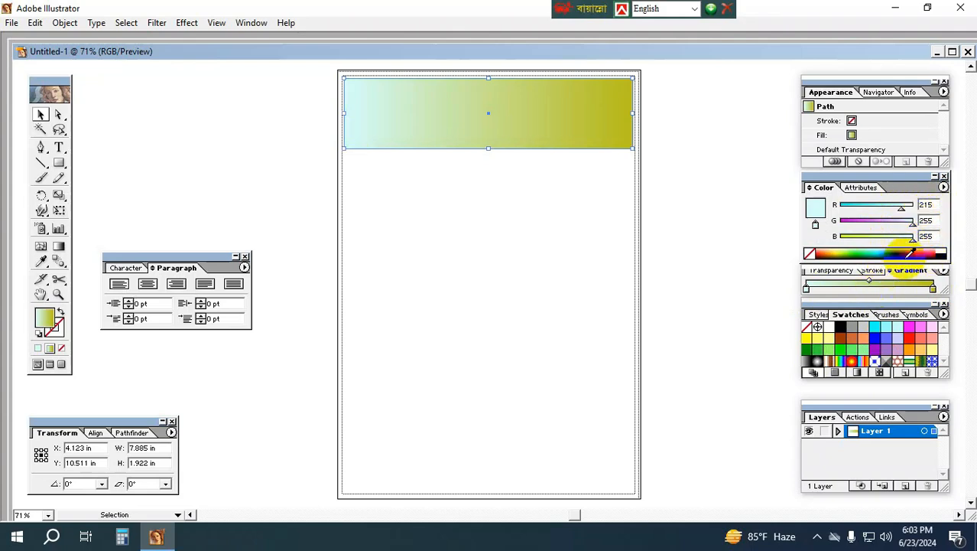
pyautogui.moveTo(909, 209); pyautogui.dragTo(923, 216)
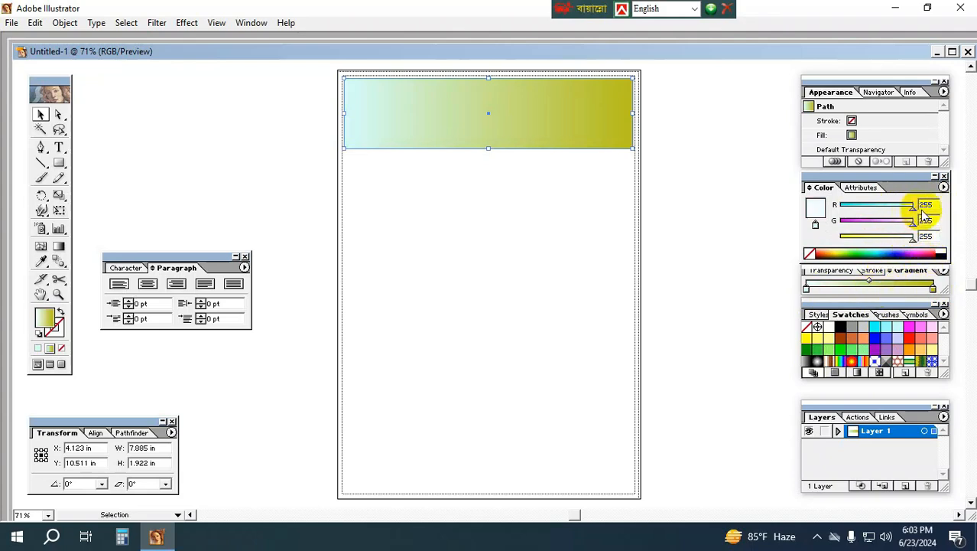
pyautogui.click(658, 238)
pyautogui.click(628, 119)
pyautogui.click(593, 230)
pyautogui.click(566, 136)
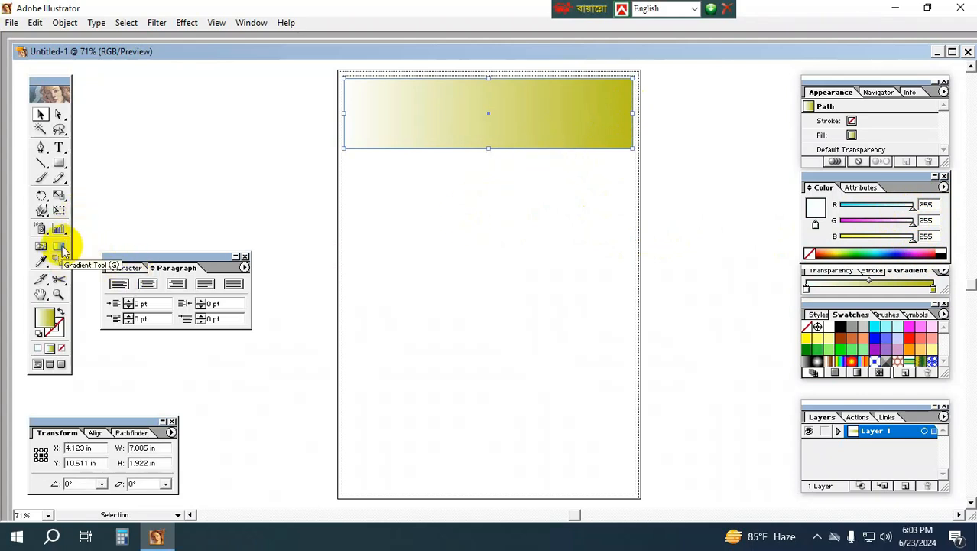
# Redirect the rectangle's gradient vertically with the Gradient tool, with olive at the upper edge fading to white around mid-height
pyautogui.click(60, 247)
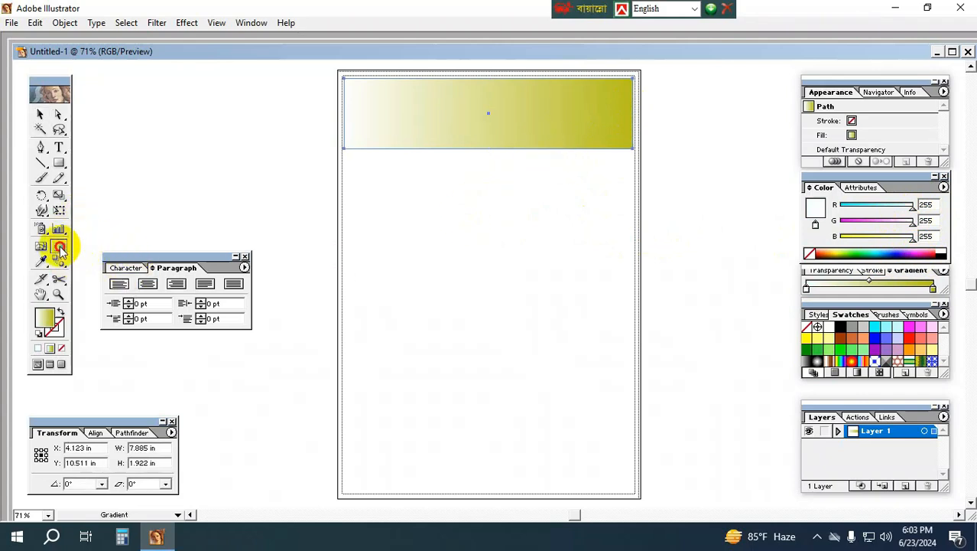
pyautogui.moveTo(524, 107); pyautogui.dragTo(522, 194)
pyautogui.moveTo(499, 90); pyautogui.dragTo(496, 196)
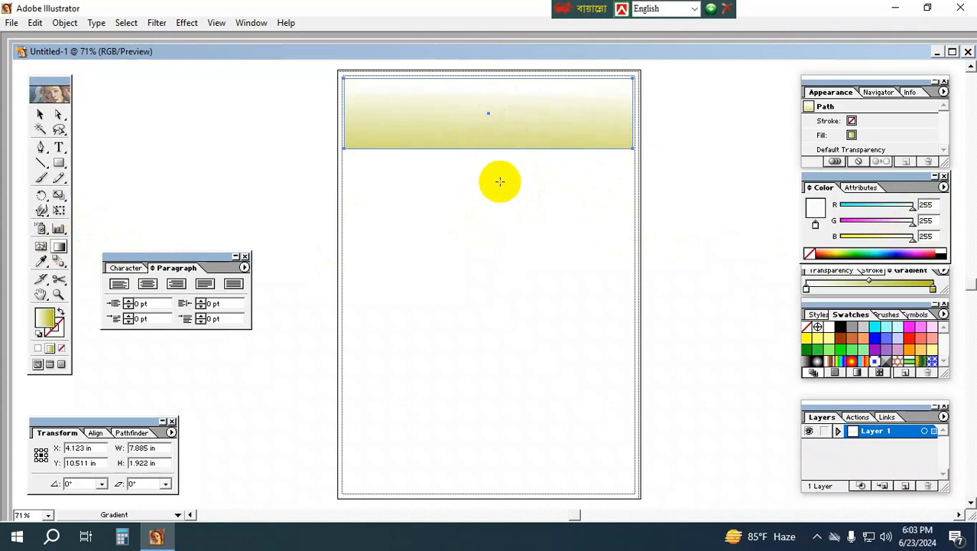
pyautogui.moveTo(499, 96); pyautogui.dragTo(488, 185)
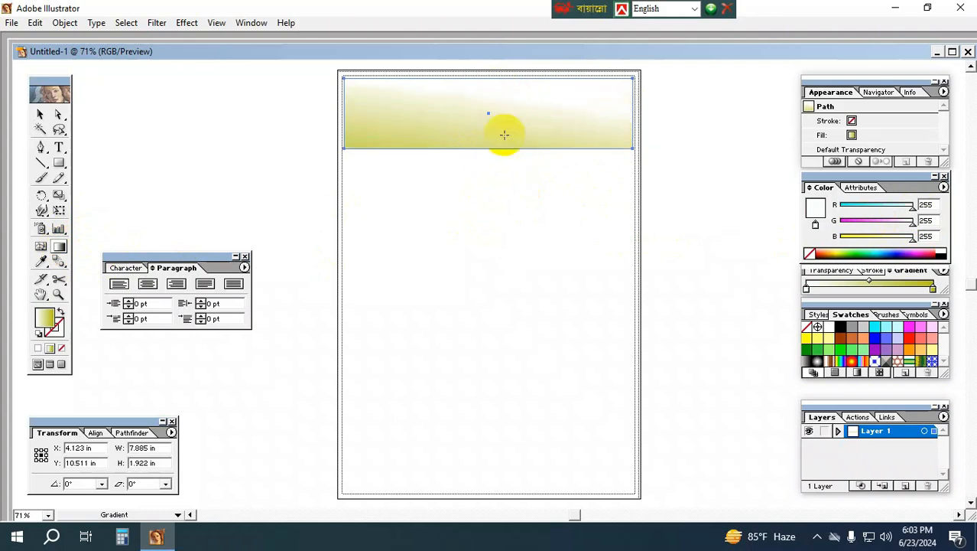
pyautogui.moveTo(389, 125); pyautogui.dragTo(318, 168)
pyautogui.moveTo(489, 142); pyautogui.dragTo(490, 65)
pyautogui.moveTo(506, 118); pyautogui.dragTo(505, 69)
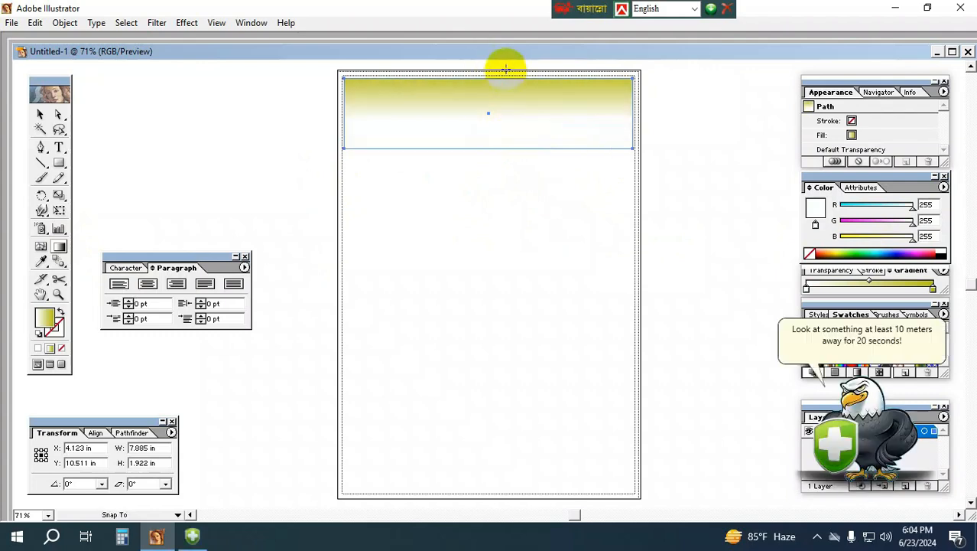
# Widen the gradient rectangle to about 7.96 in so that it spans the page's dotted margins
pyautogui.click(40, 114)
pyautogui.click(499, 281)
pyautogui.moveTo(483, 219); pyautogui.dragTo(633, 114)
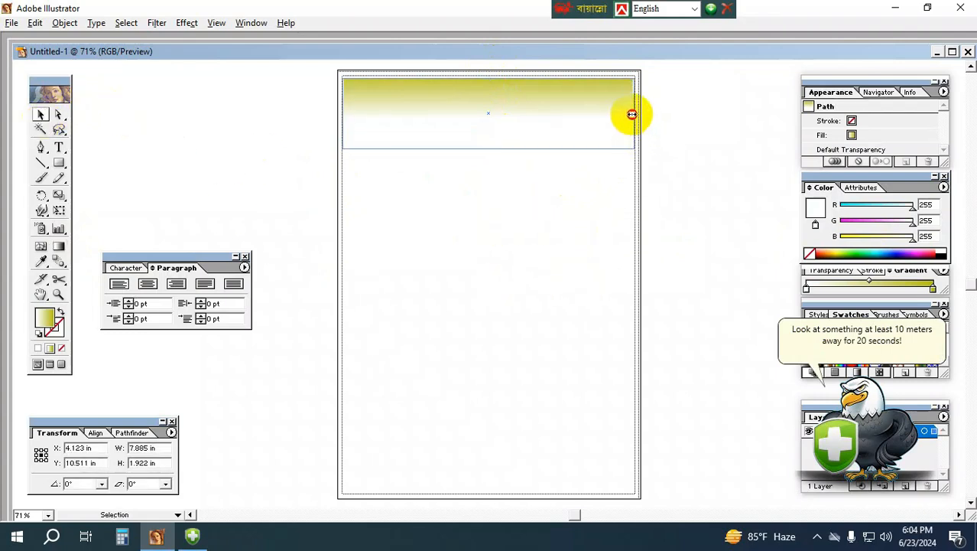
pyautogui.click(568, 207)
# Nudge the gradient rectangle up to the page's upper margin, at a Y position of about 10.58 in
pyautogui.click(517, 126)
pyautogui.press('Up')
pyautogui.press('Up')
pyautogui.press('Up')
pyautogui.press('Up')
pyautogui.press('Up')
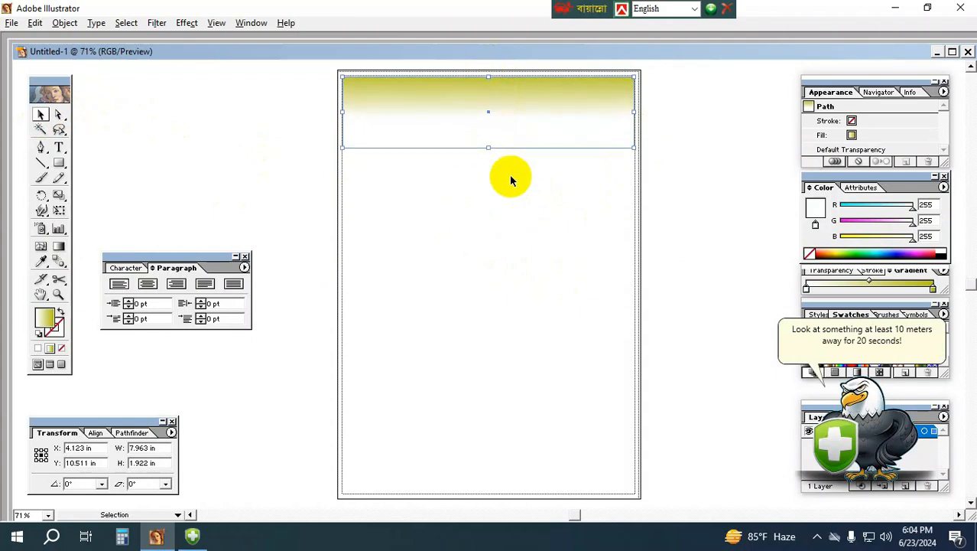
pyautogui.click(527, 213)
pyautogui.click(535, 134)
pyautogui.click(534, 181)
pyautogui.click(538, 137)
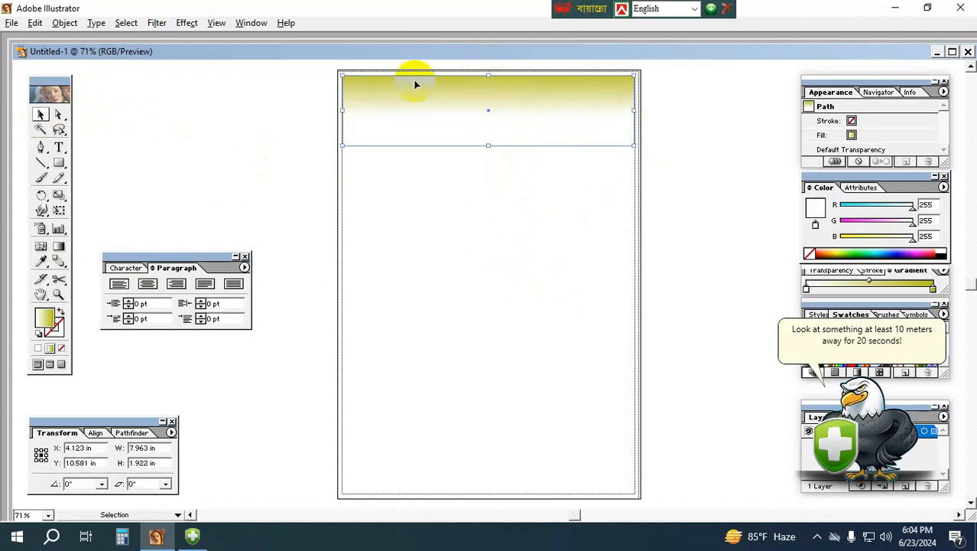
# Lock the gradient rectangle so that it cannot be selected
pyautogui.click(65, 24)
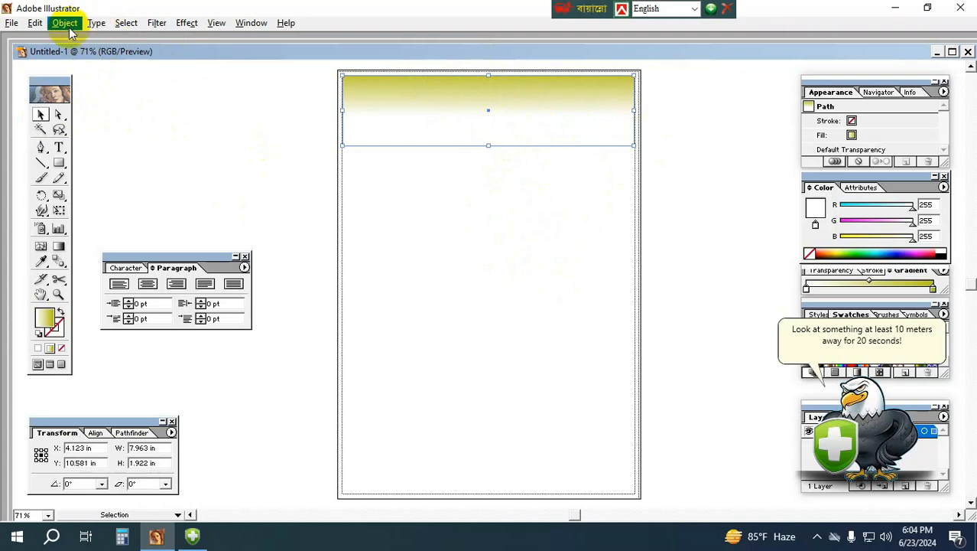
pyautogui.click(66, 24)
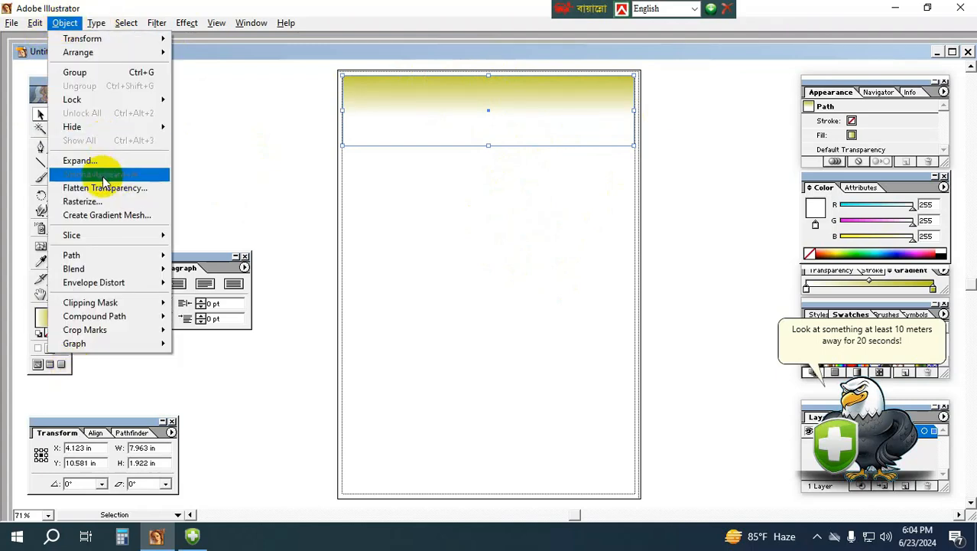
pyautogui.moveTo(98, 99)
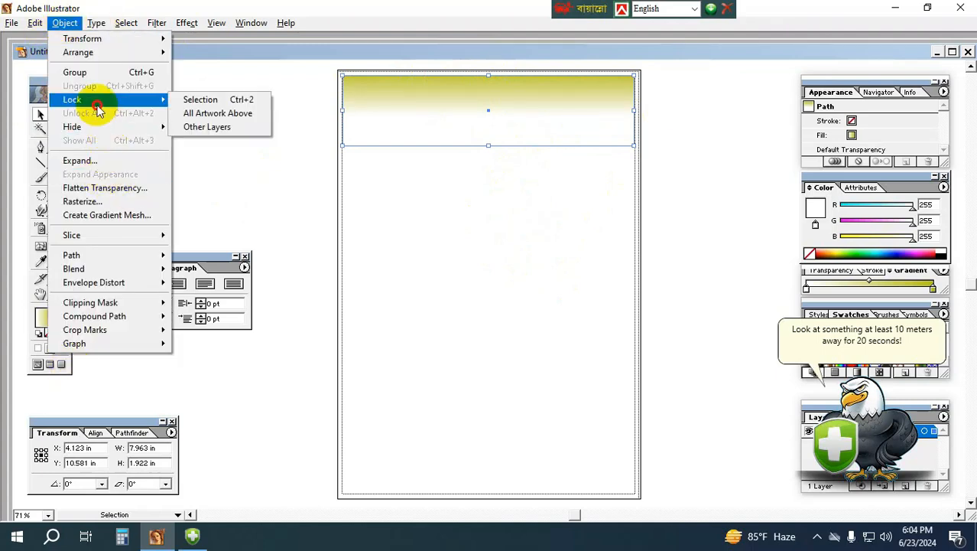
pyautogui.click(246, 102)
# Add the placeholder text "fddfdf" over the lower part of the gradient banner and select it as an object
pyautogui.press('z')
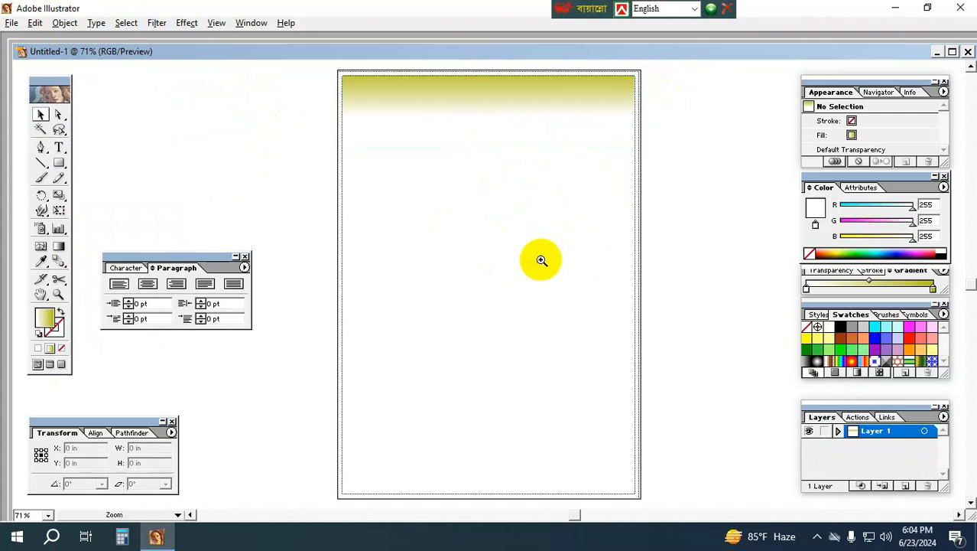
pyautogui.click(444, 203)
pyautogui.moveTo(527, 249); pyautogui.dragTo(391, 252)
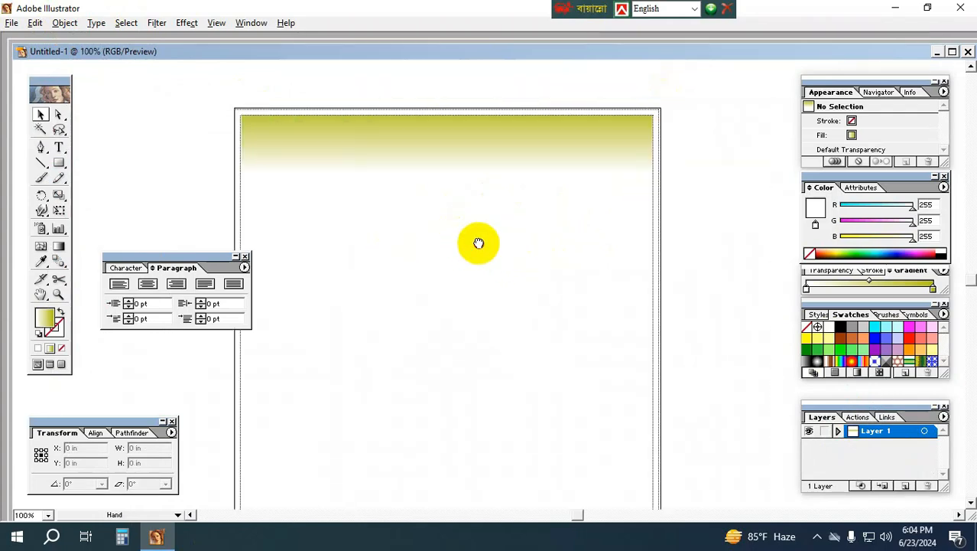
pyautogui.moveTo(478, 243); pyautogui.dragTo(529, 227)
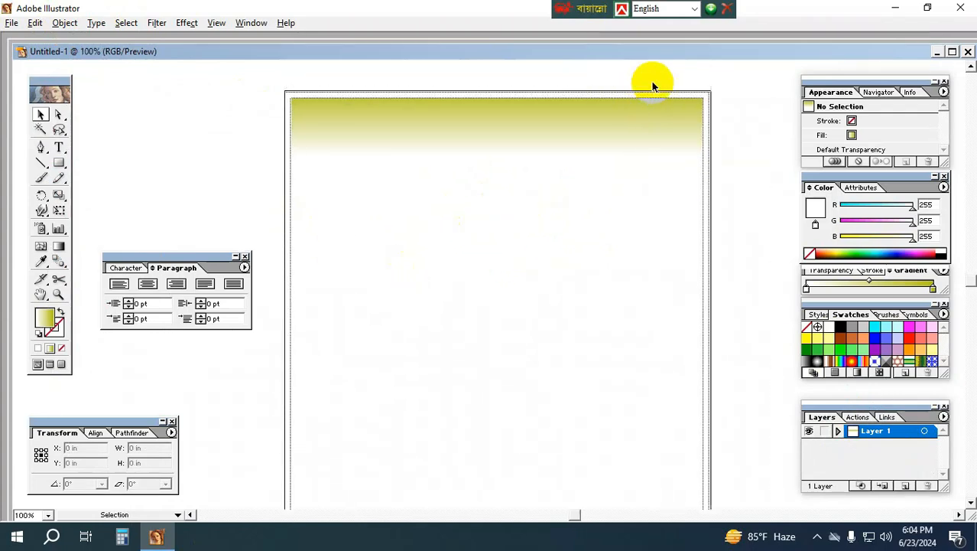
pyautogui.click(60, 150)
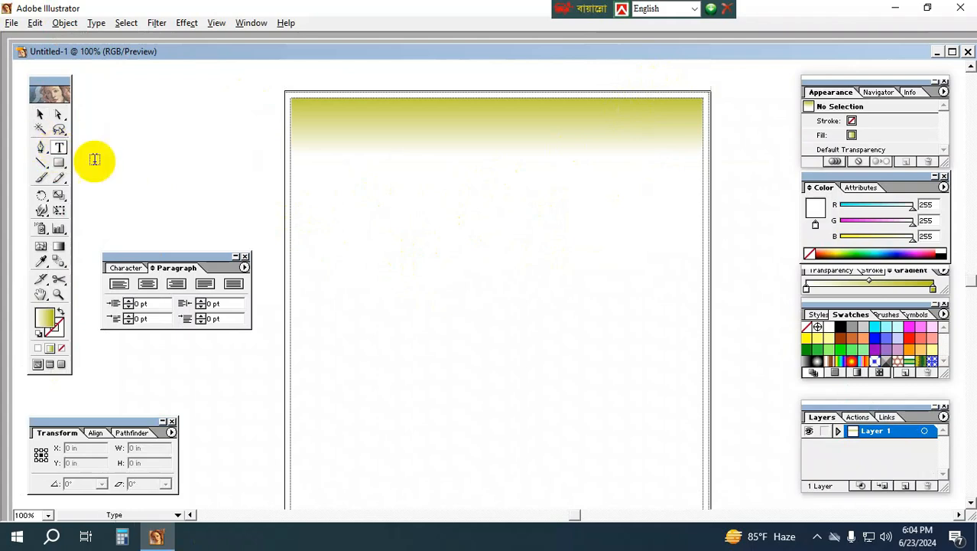
pyautogui.click(374, 143)
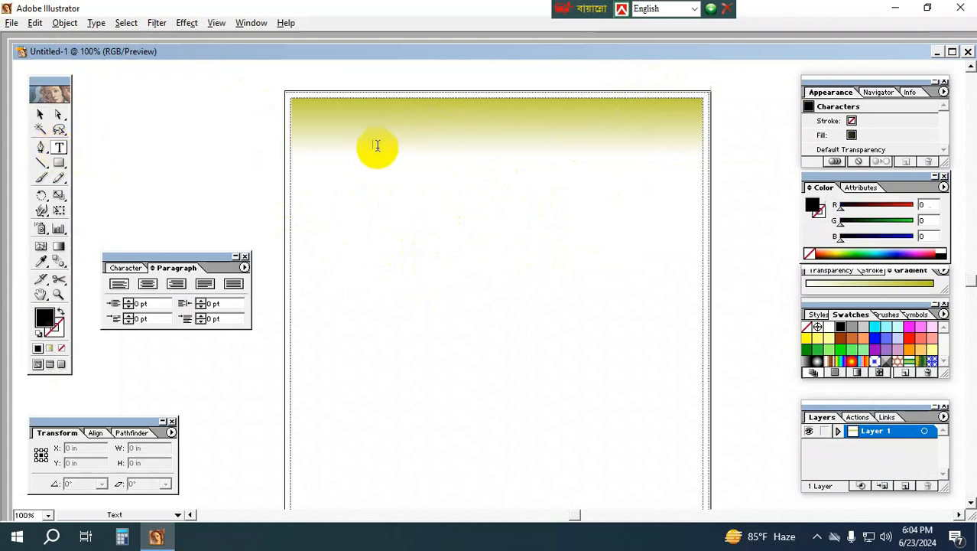
pyautogui.write('fddfdf')
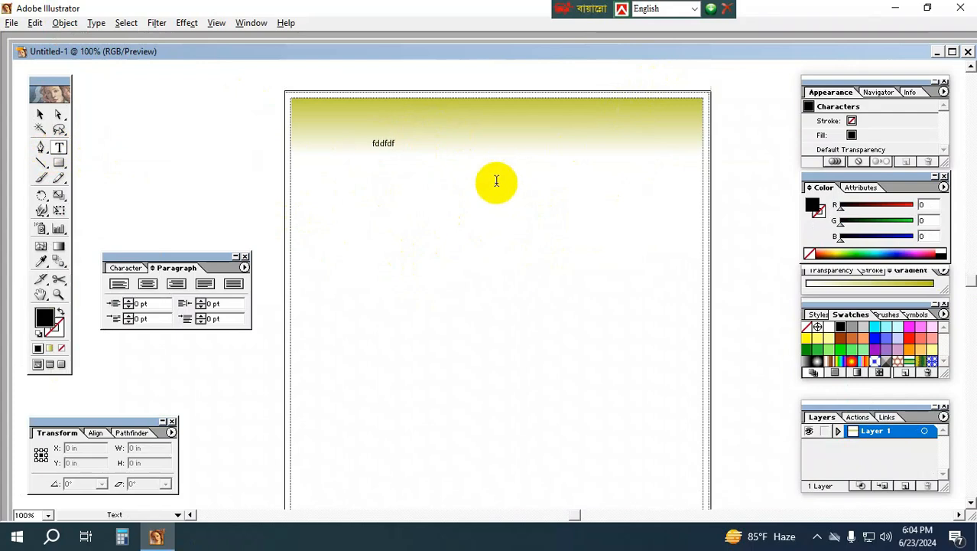
pyautogui.click(39, 114)
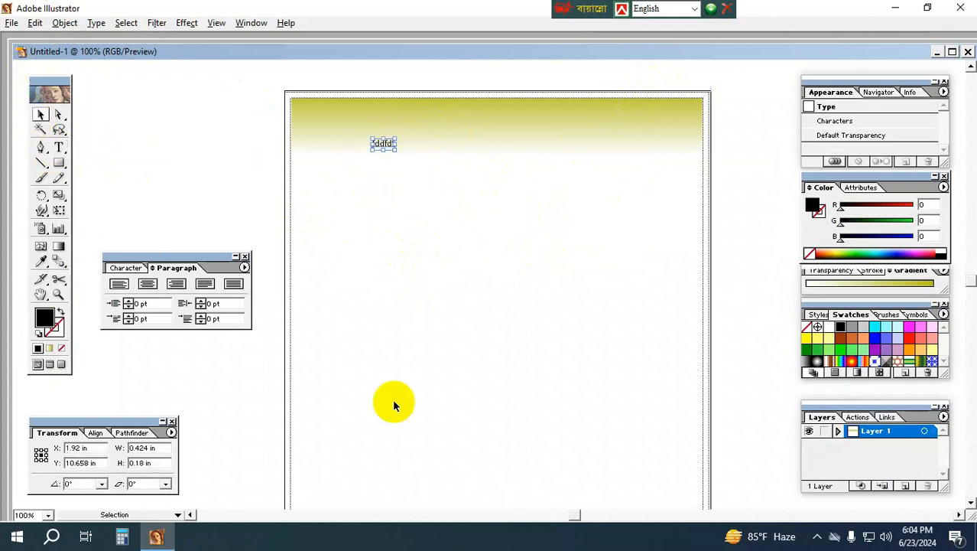
# Set the placeholder text in the SutonnyMJ font and enlarge it to 59 pt
pyautogui.click(127, 268)
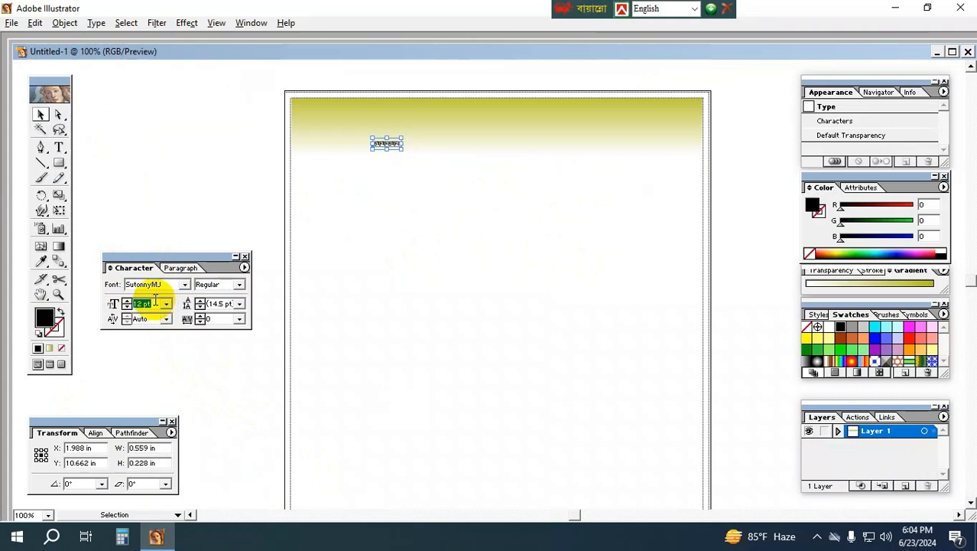
pyautogui.write('0')
pyautogui.press('Return')
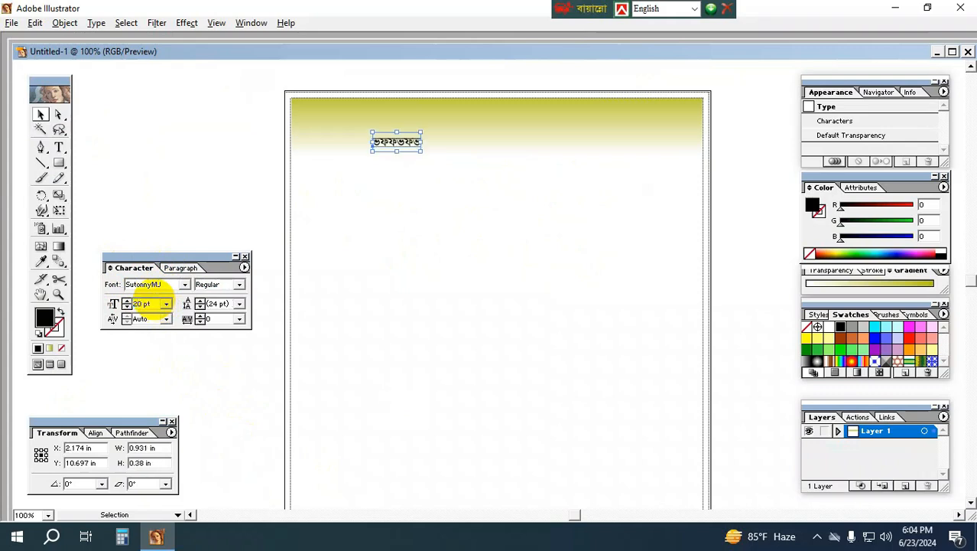
pyautogui.click(127, 300)
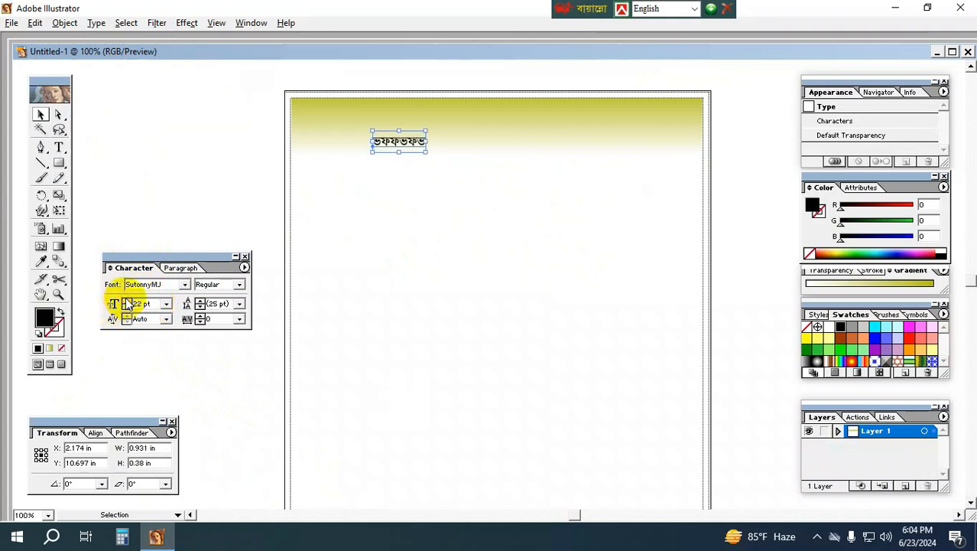
pyautogui.click(126, 300)
pyautogui.click(127, 301)
pyautogui.click(127, 301)
pyautogui.click(127, 301)
pyautogui.click(127, 300)
pyautogui.click(127, 300)
pyautogui.click(127, 301)
pyautogui.click(127, 301)
pyautogui.click(127, 300)
pyautogui.click(127, 301)
pyautogui.click(127, 300)
pyautogui.click(127, 300)
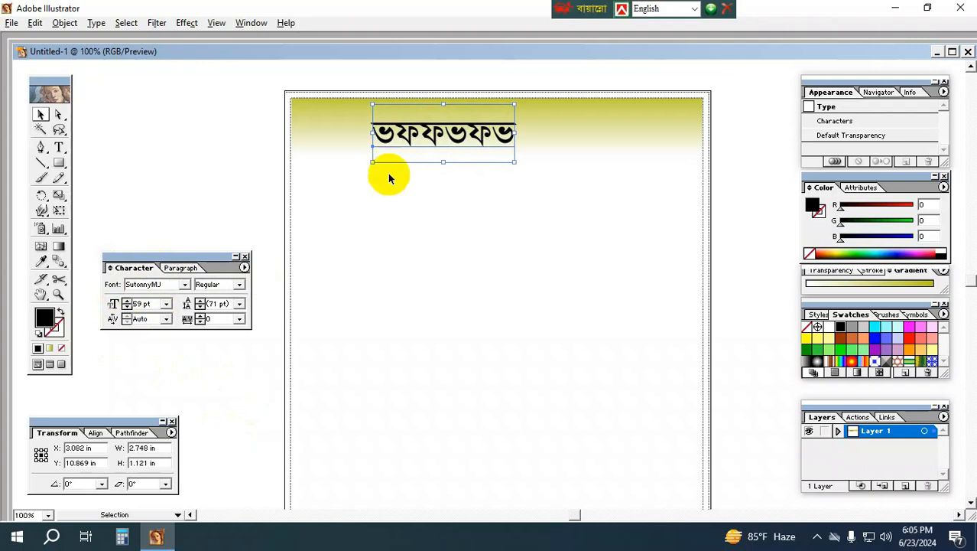
# Replace the placeholder text with the Bangla title "মের্সাস যমুনা এন্টারপ্রাইজ" using the Bijoy Classic keyboard layout
pyautogui.doubleClick(451, 130)
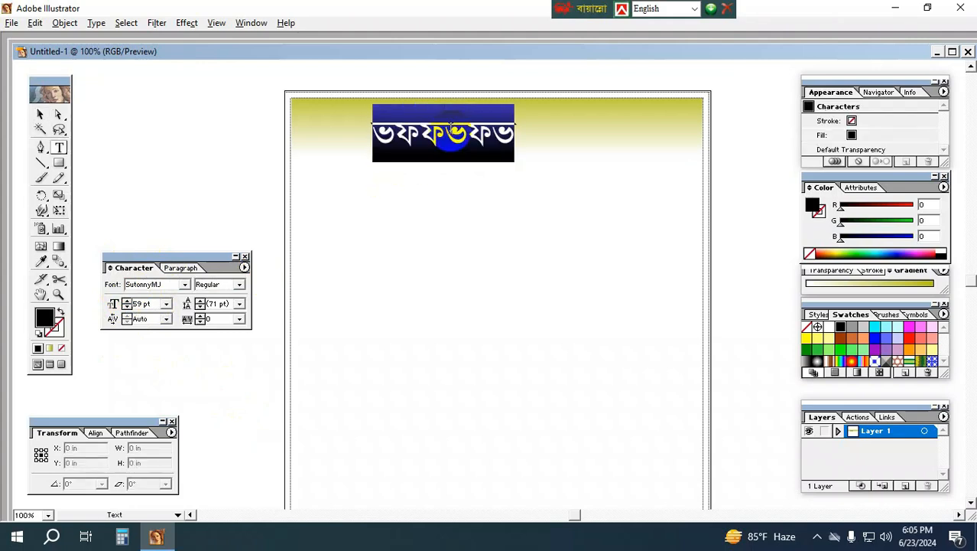
pyautogui.write('cm')
pyautogui.hotkey('ctrl', 'a')
pyautogui.hotkey('ctrl', 'alt', 'b')
pyautogui.write('c')
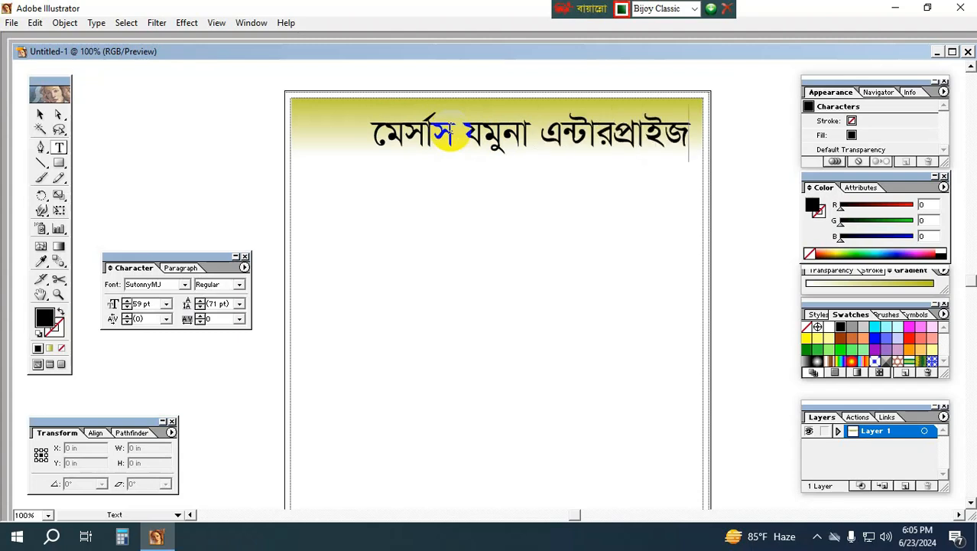
pyautogui.click(40, 114)
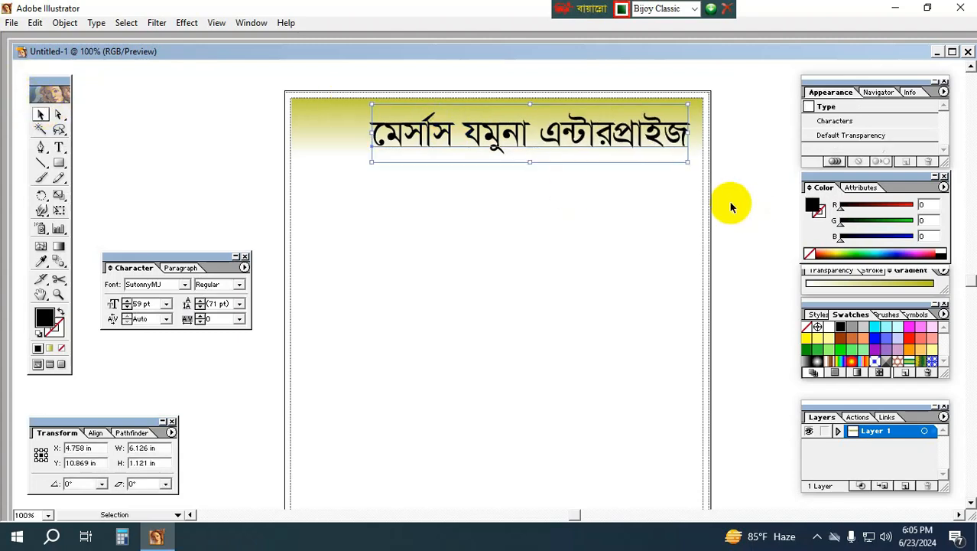
# Nudge the title left and up within the banner to about X 4.24 in and Y 11.01 in
pyautogui.press('Left')
pyautogui.press('Left')
pyautogui.press('Left')
pyautogui.press('Left')
pyautogui.press('Left')
pyautogui.press('Left')
pyautogui.press('Left')
pyautogui.press('Left')
pyautogui.press('Left')
pyautogui.press('Left')
pyautogui.press('Left')
pyautogui.press('Left')
pyautogui.press('Left')
pyautogui.press('Left')
pyautogui.press('Left')
pyautogui.press('Left')
pyautogui.press('Left')
pyautogui.press('Left')
pyautogui.press('Left')
pyautogui.press('Left')
pyautogui.press('Up')
pyautogui.press('Up')
pyautogui.press('Up')
pyautogui.press('Up')
pyautogui.press('Up')
pyautogui.press('Up')
pyautogui.press('Up')
pyautogui.press('Up')
pyautogui.press('Right')
pyautogui.press('Right')
pyautogui.press('Right')
pyautogui.press('Right')
pyautogui.press('Right')
pyautogui.press('Right')
pyautogui.press('Right')
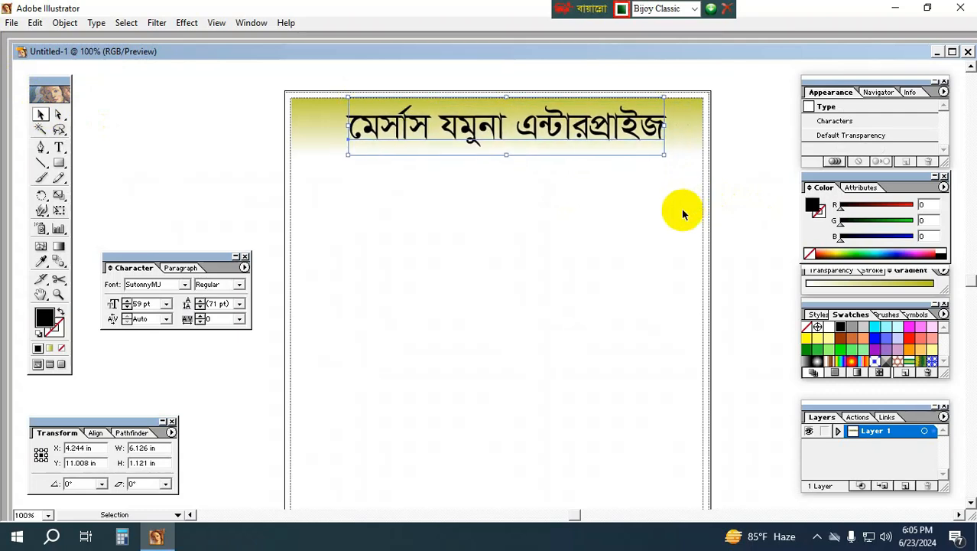
# Nudge the title horizontally within the banner to about X 4.29 in and deselect it
pyautogui.press('Right')
pyautogui.click(658, 229)
pyautogui.moveTo(432, 204); pyautogui.dragTo(597, 130)
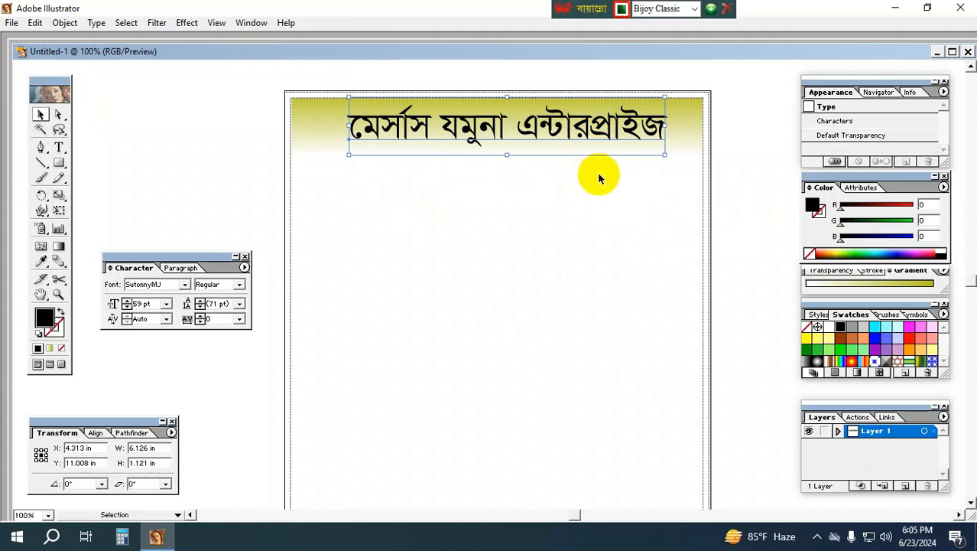
pyautogui.moveTo(585, 175); pyautogui.dragTo(705, 130)
pyautogui.press('Left')
pyautogui.press('Left')
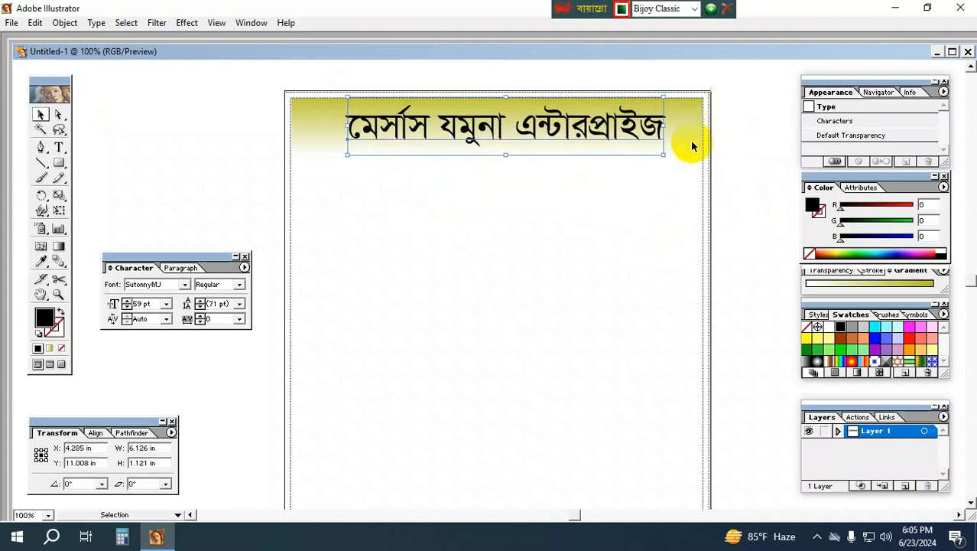
pyautogui.click(676, 227)
pyautogui.moveTo(369, 233); pyautogui.dragTo(743, 115)
pyautogui.click(464, 175)
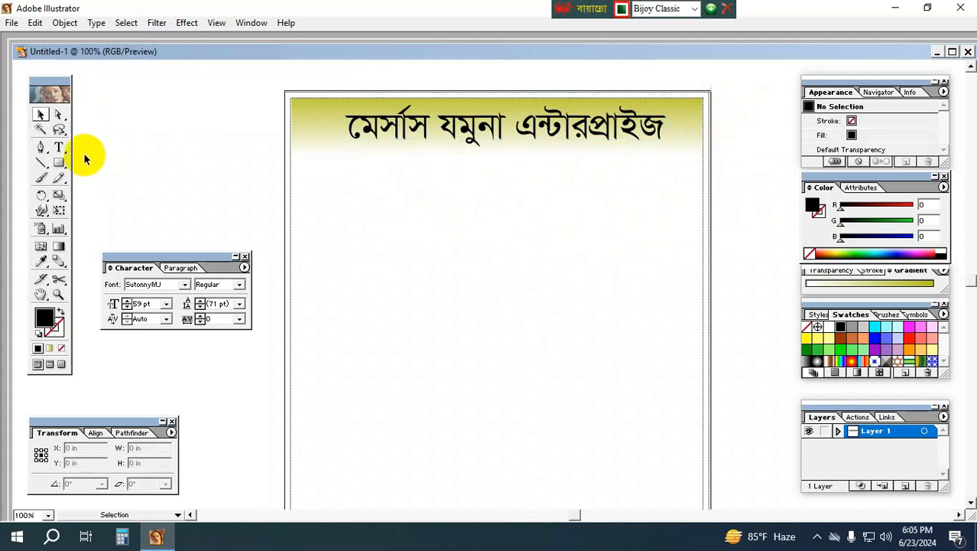
# Add a short Bangla placeholder text below the title and move it to about X 2.85 in, Y 9.94 in
pyautogui.click(59, 148)
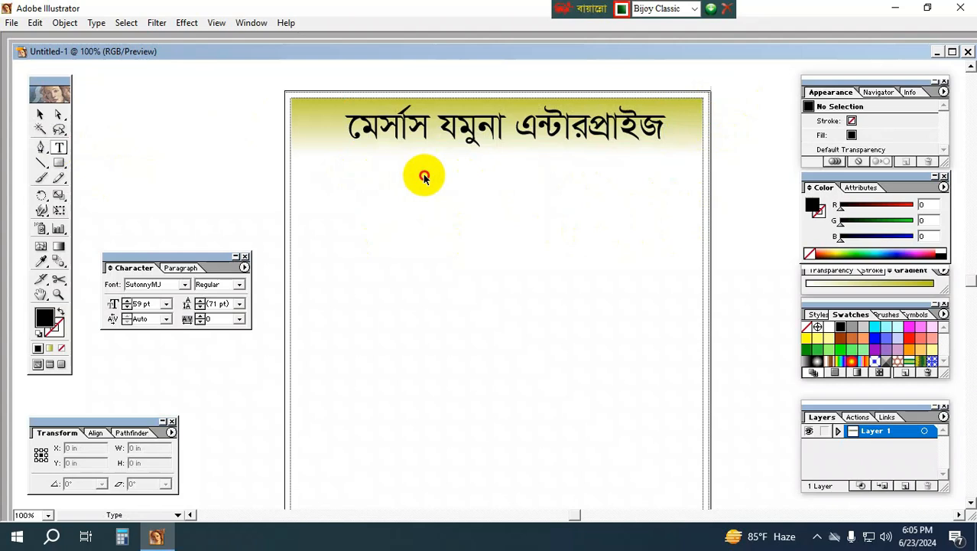
pyautogui.click(424, 176)
pyautogui.write('ি')
pyautogui.click(40, 114)
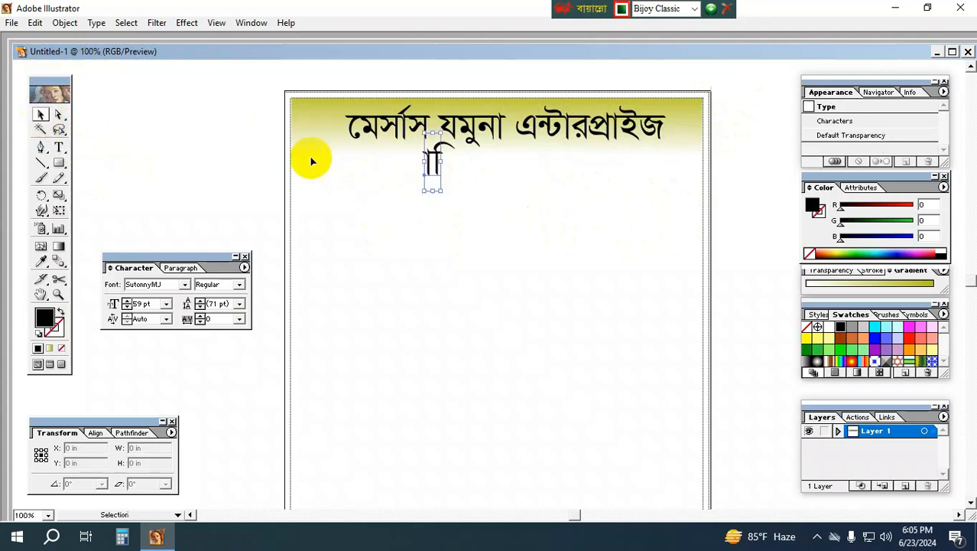
pyautogui.moveTo(433, 167); pyautogui.dragTo(436, 189)
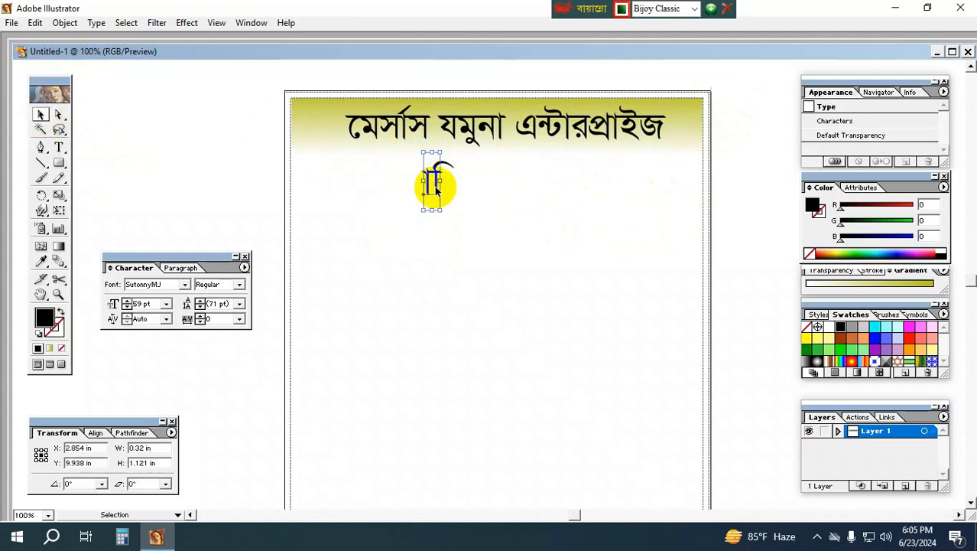
# Replace the placeholder with "প্রোঃ" followed by the proprietor's name and move the line to about X 4.22 in, Y 10.23 in
pyautogui.doubleClick(435, 186)
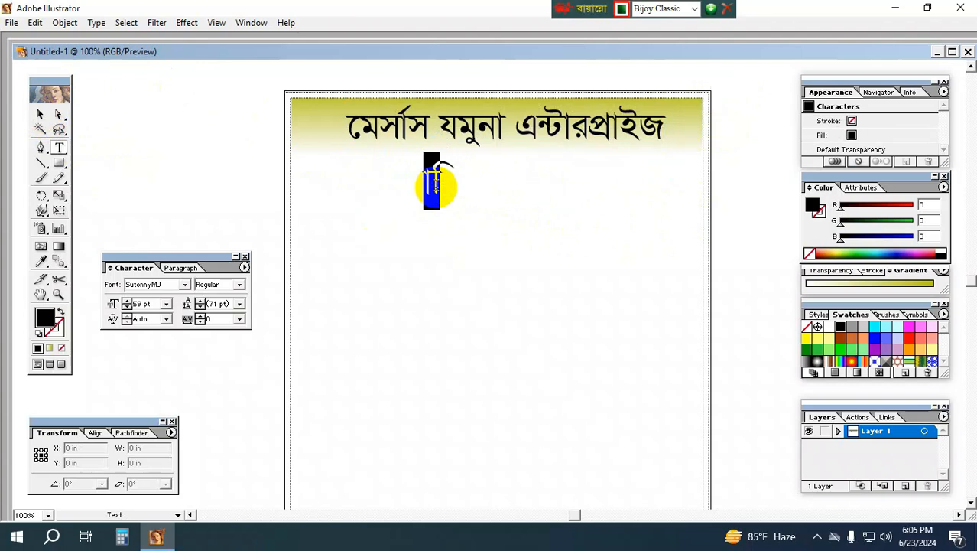
pyautogui.write('প্রে')
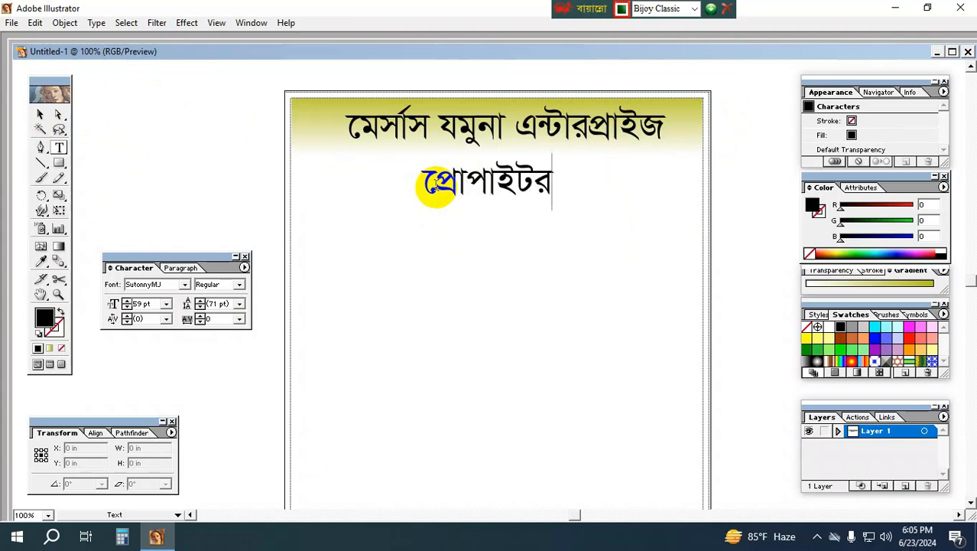
pyautogui.press('BackSpace')
pyautogui.press('BackSpace')
pyautogui.press('BackSpace')
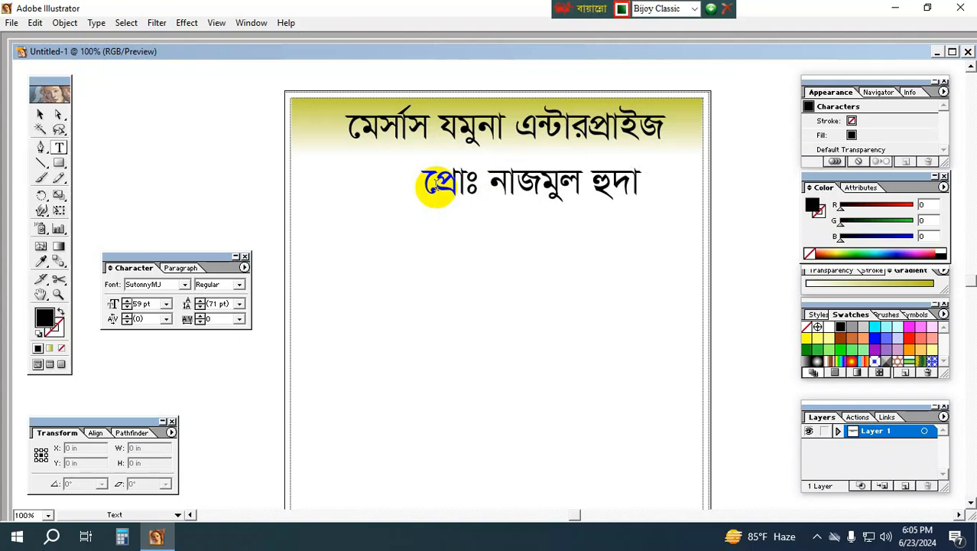
pyautogui.click(40, 114)
pyautogui.click(427, 174)
pyautogui.moveTo(598, 197); pyautogui.dragTo(551, 150)
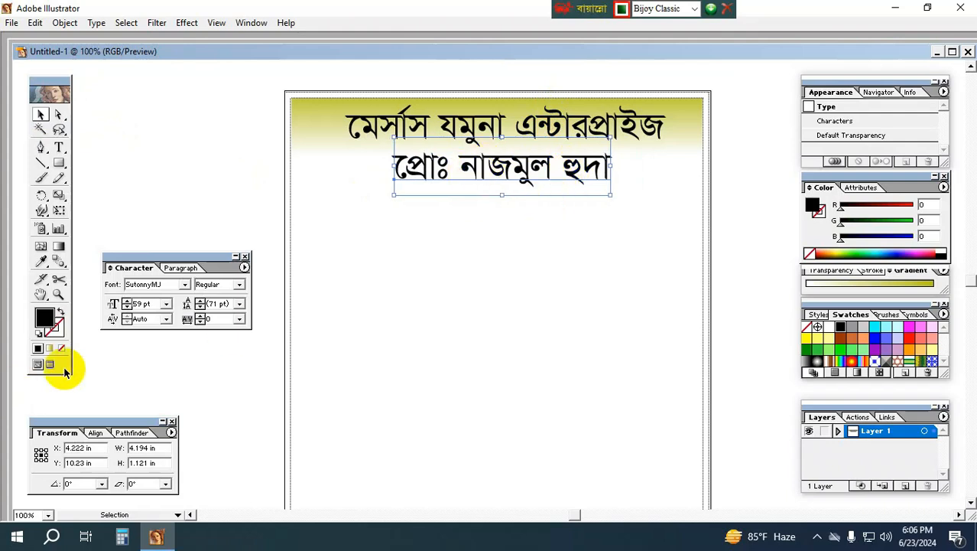
# Reduce the proprietor line's font size to 20 pt
pyautogui.click(127, 307)
pyautogui.click(127, 308)
pyautogui.click(127, 307)
pyautogui.click(127, 307)
pyautogui.click(127, 308)
pyautogui.click(127, 308)
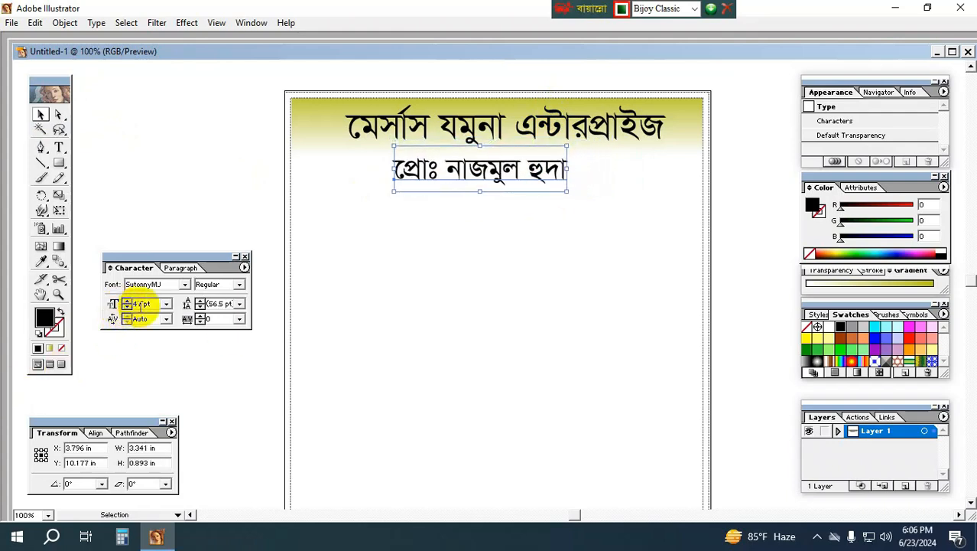
pyautogui.doubleClick(135, 304)
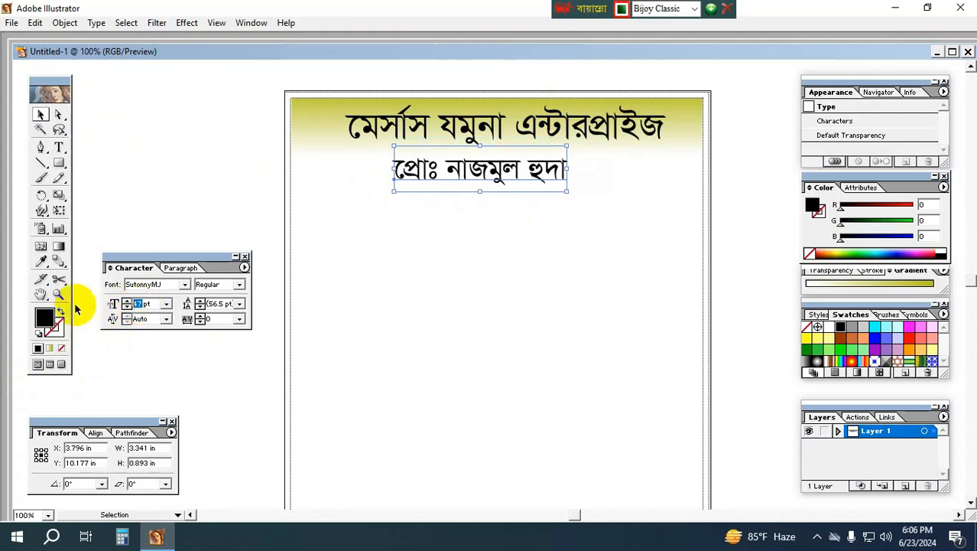
pyautogui.write('20')
pyautogui.press('Return')
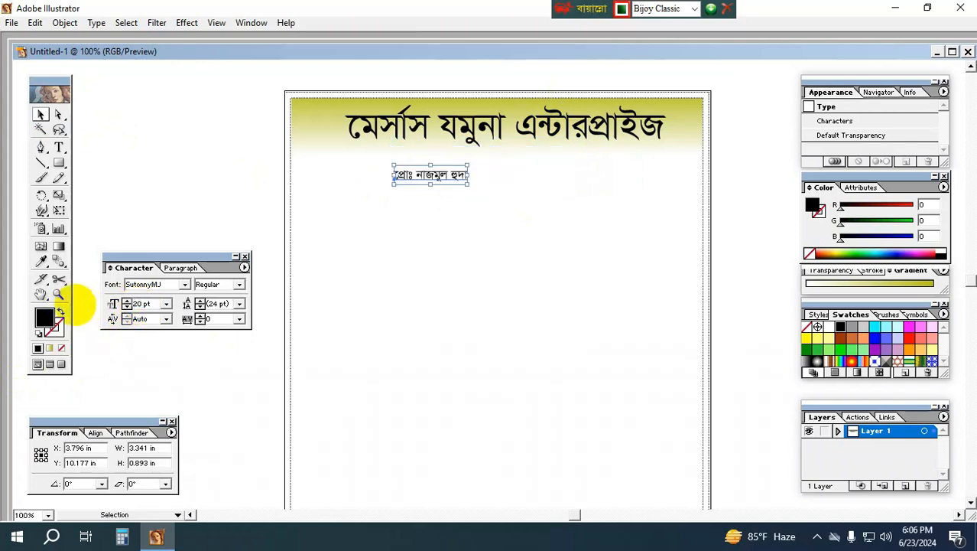
# Centre the proprietor line beneath the title at about X 4.27 in, Y 10.36 in
pyautogui.moveTo(444, 173); pyautogui.dragTo(523, 159)
pyautogui.press('Down')
pyautogui.click(540, 256)
# Draw a rounded rectangle about 2.11 by 0.34 in over the proprietor line, centred at about X 4.26 in, Y 10.34 in
pyautogui.keyDown('ctrl'); pyautogui.click(522, 180); pyautogui.keyUp('ctrl')
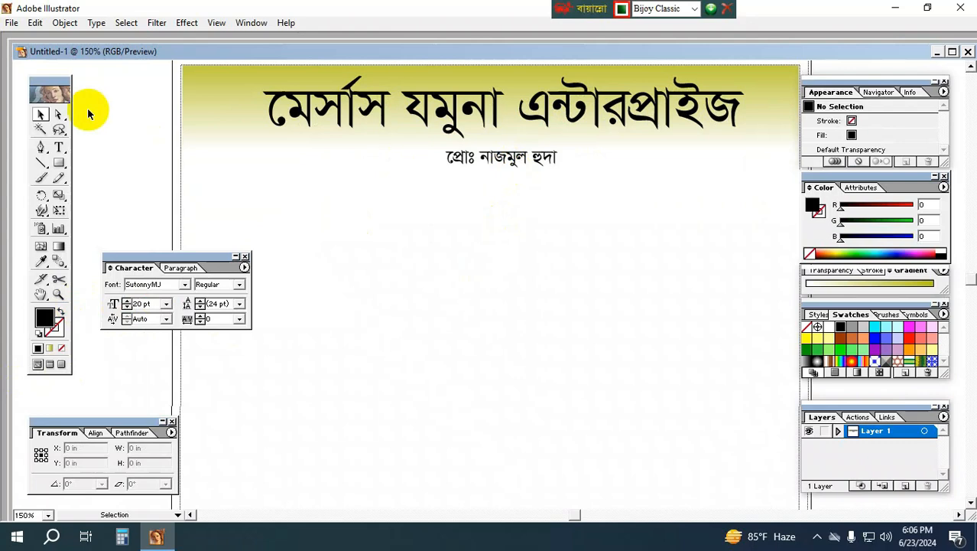
pyautogui.moveTo(61, 172); pyautogui.dragTo(94, 167)
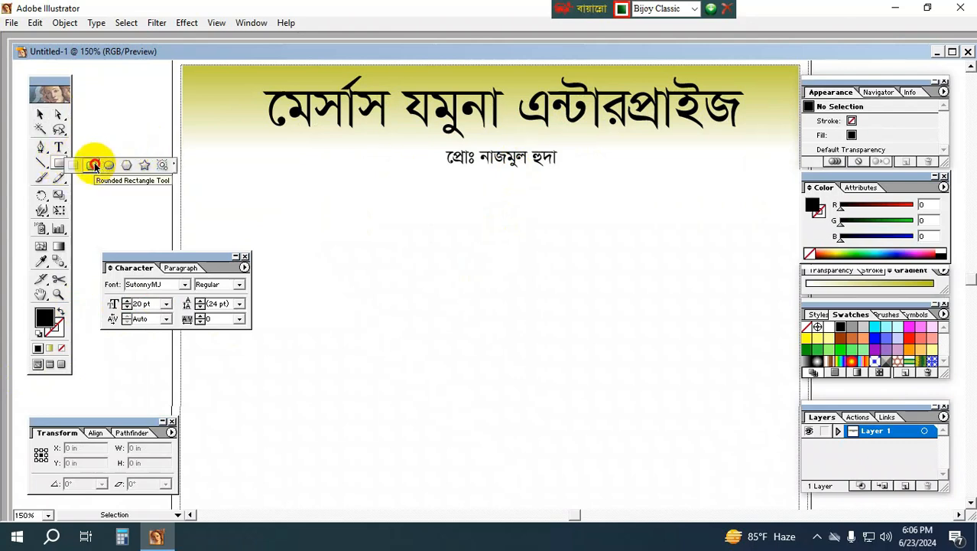
pyautogui.moveTo(93, 165); pyautogui.dragTo(93, 165)
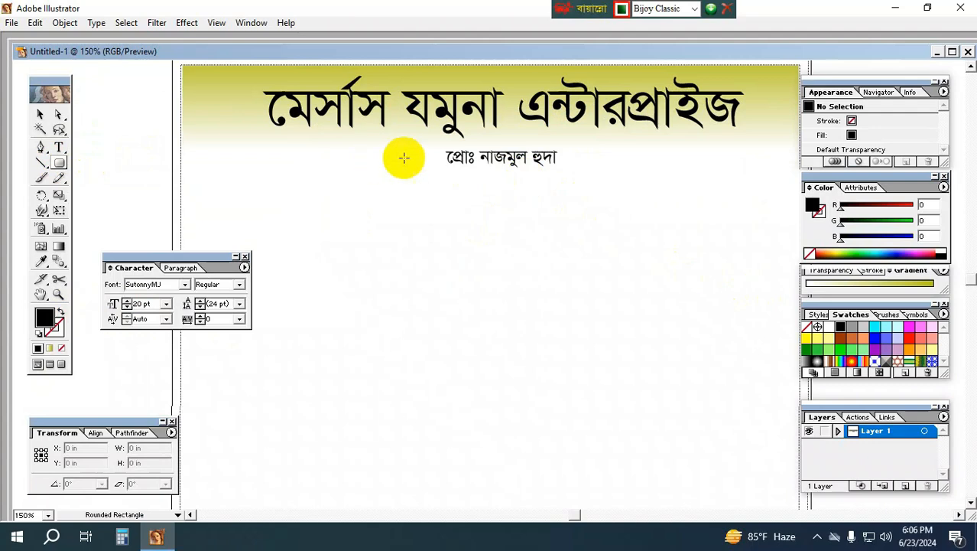
pyautogui.moveTo(417, 148); pyautogui.dragTo(581, 174)
pyautogui.click(41, 114)
pyautogui.press('Right')
pyautogui.press('Up')
pyautogui.press('Up')
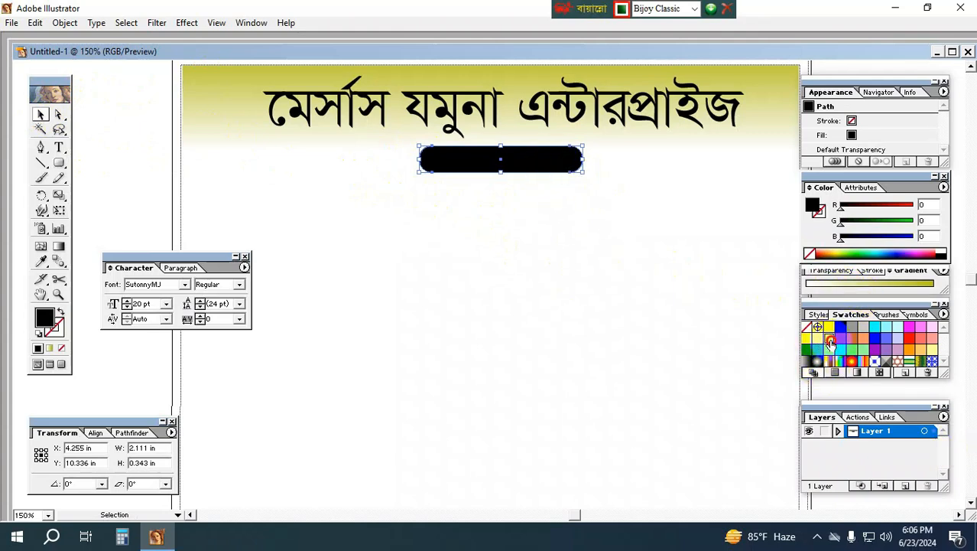
# Fill the rounded rectangle with light cyan (RGB 204, 255, 255) and move it to about X 4.25 in, Y 10.12 in
pyautogui.click(830, 338)
pyautogui.click(575, 184)
pyautogui.click(575, 164)
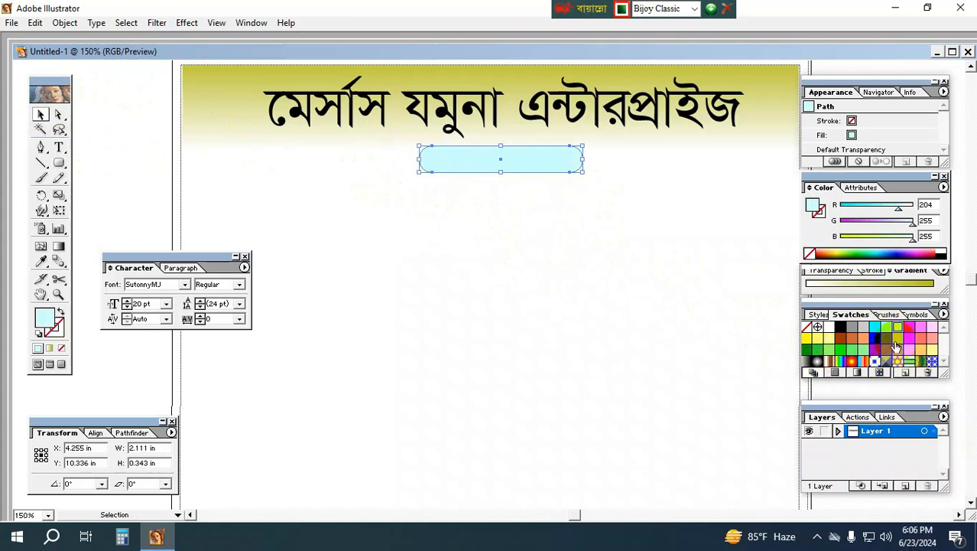
pyautogui.click(491, 184)
pyautogui.click(509, 167)
pyautogui.moveTo(533, 161); pyautogui.dragTo(531, 178)
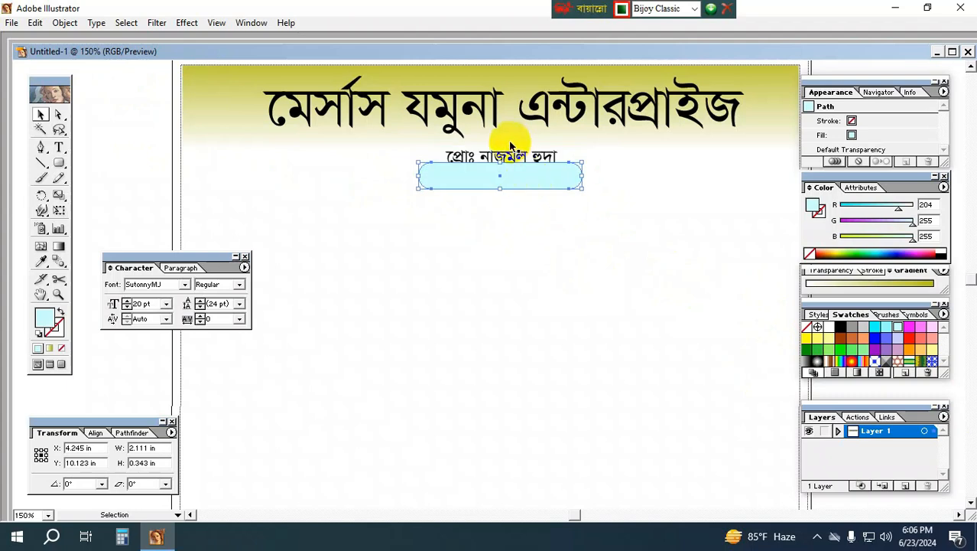
# Try to move the proprietor line down onto the cyan rounded rectangle
pyautogui.click(525, 168)
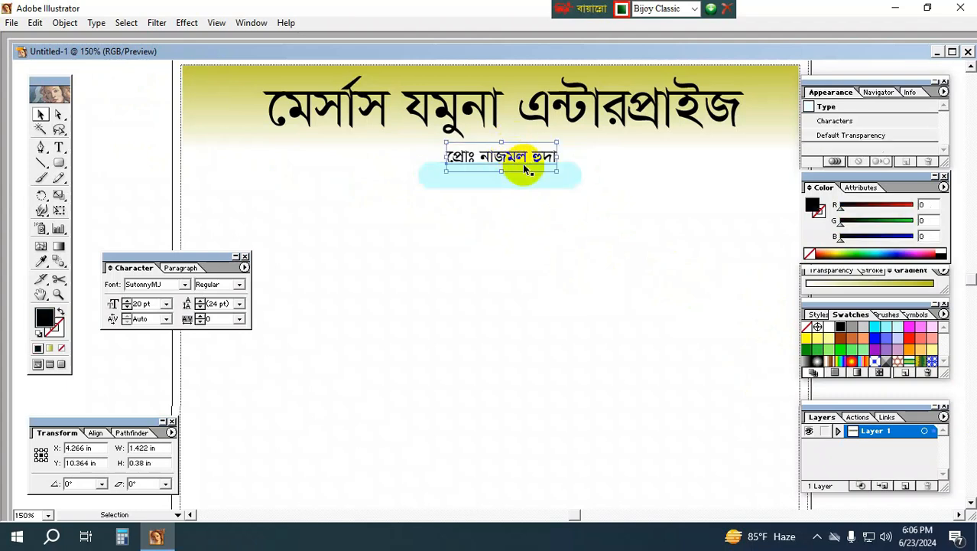
pyautogui.moveTo(525, 168); pyautogui.dragTo(530, 173)
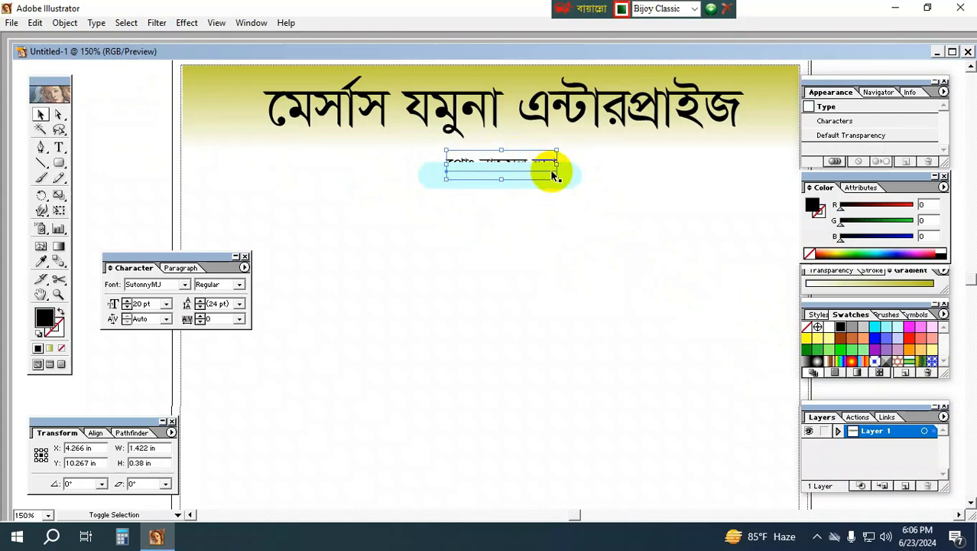
pyautogui.press('Down')
pyautogui.press('Down')
pyautogui.press('Down')
pyautogui.press('Down')
pyautogui.press('Down')
pyautogui.press('Down')
pyautogui.press('Down')
pyautogui.press('Down')
pyautogui.press('Down')
pyautogui.press('Down')
pyautogui.press('Down')
pyautogui.press('Down')
pyautogui.press('Down')
pyautogui.press('Down')
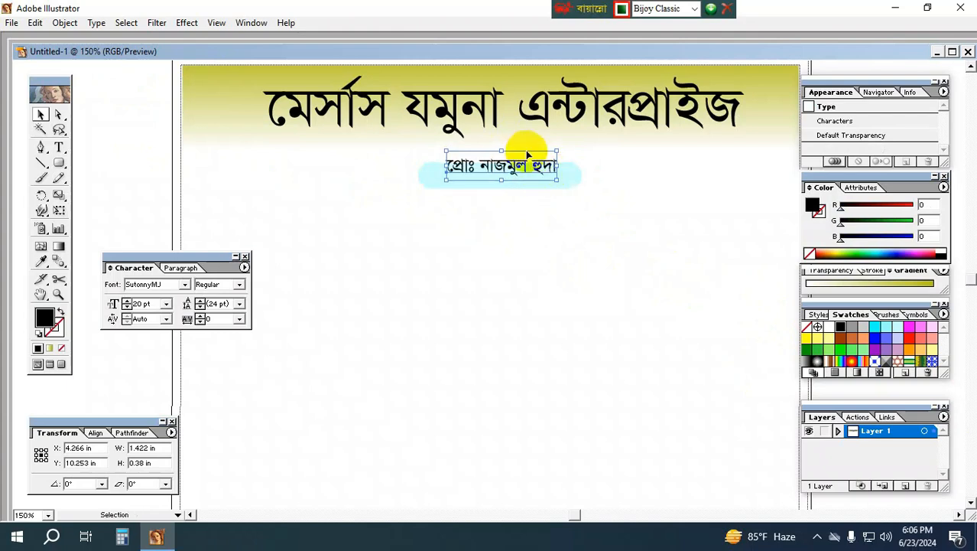
pyautogui.press('Up')
pyautogui.press('Up')
pyautogui.press('Up')
pyautogui.press('Up')
pyautogui.moveTo(653, 159); pyautogui.dragTo(546, 215)
pyautogui.click(573, 234)
# Undo the recent downward moves of the proprietor line and deselect it
pyautogui.hotkey('ctrl', 'z')
pyautogui.hotkey('ctrl', 'z')
pyautogui.hotkey('ctrl', 'z')
pyautogui.hotkey('ctrl', 'z')
pyautogui.hotkey('ctrl', 'z')
pyautogui.hotkey('ctrl', 'z')
pyautogui.hotkey('ctrl', 'z')
pyautogui.hotkey('ctrl', 'z')
pyautogui.hotkey('ctrl', 'z')
pyautogui.hotkey('ctrl', 'z')
pyautogui.hotkey('ctrl', 'z')
pyautogui.hotkey('ctrl', 'z')
pyautogui.hotkey('ctrl', 'z')
pyautogui.hotkey('ctrl', 'z')
pyautogui.hotkey('ctrl', 'z')
pyautogui.hotkey('ctrl', 'z')
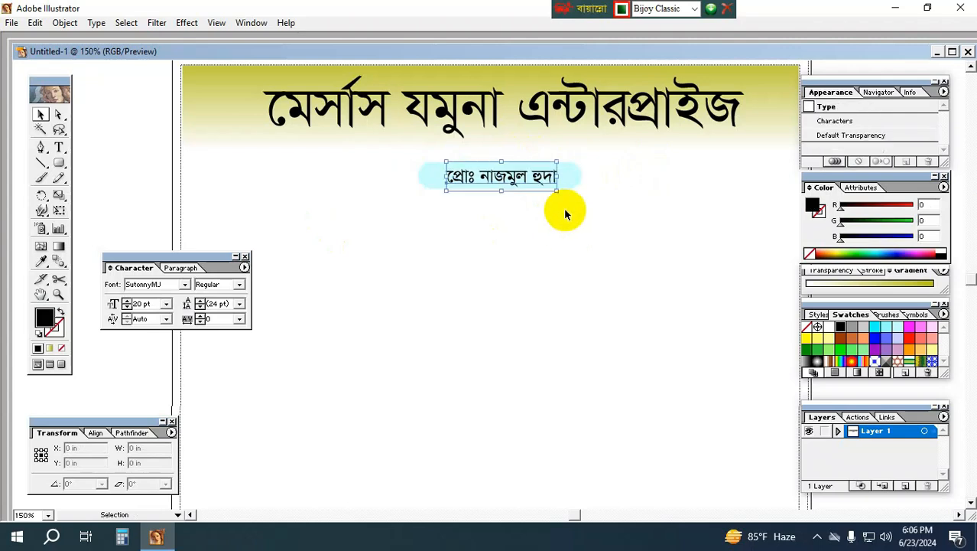
pyautogui.hotkey('ctrl', 'z')
pyautogui.hotkey('ctrl', 'z')
pyautogui.hotkey('ctrl', 'z')
pyautogui.hotkey('ctrl', 'z')
pyautogui.hotkey('ctrl', 'z')
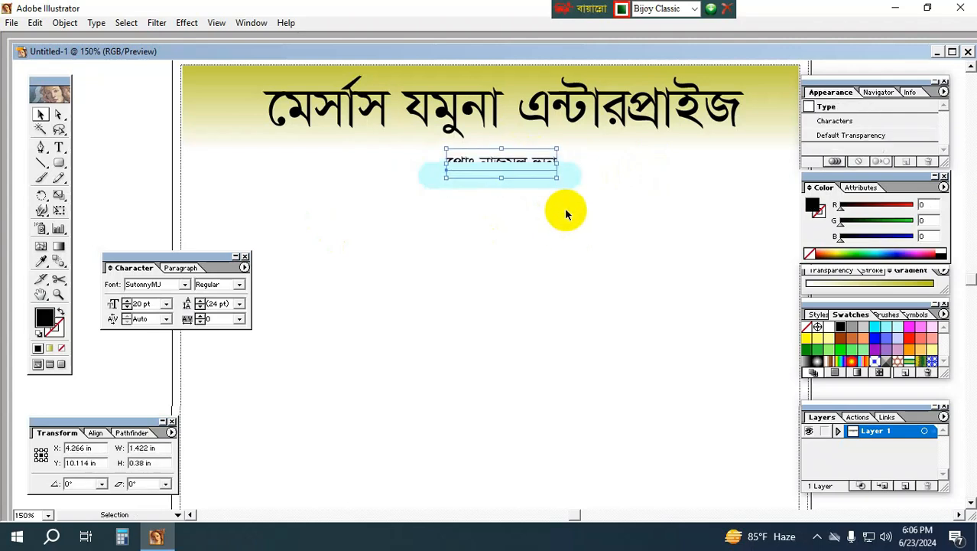
pyautogui.click(586, 211)
pyautogui.moveTo(614, 155); pyautogui.dragTo(543, 208)
pyautogui.click(575, 213)
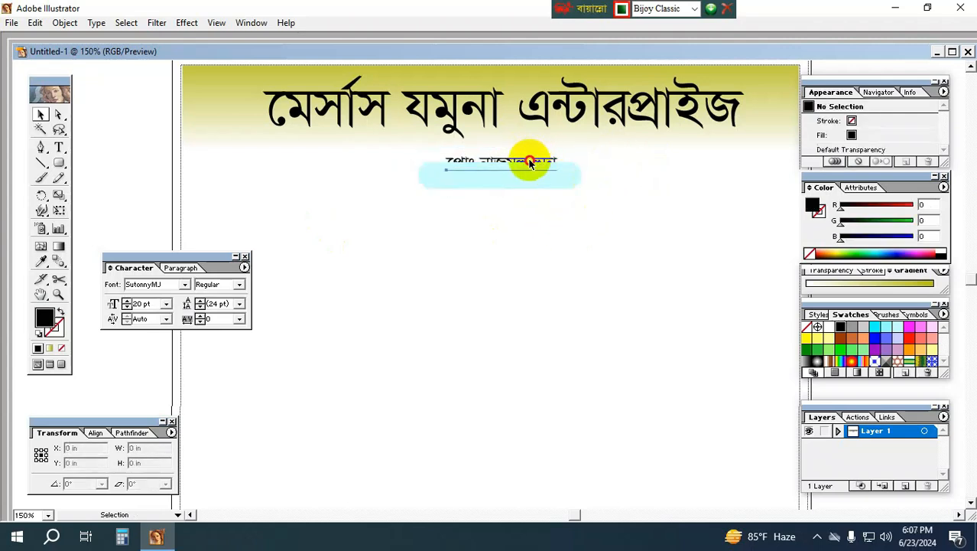
# Bring the proprietor line to the front of the cyan rounded rectangle
pyautogui.rightClick(533, 162)
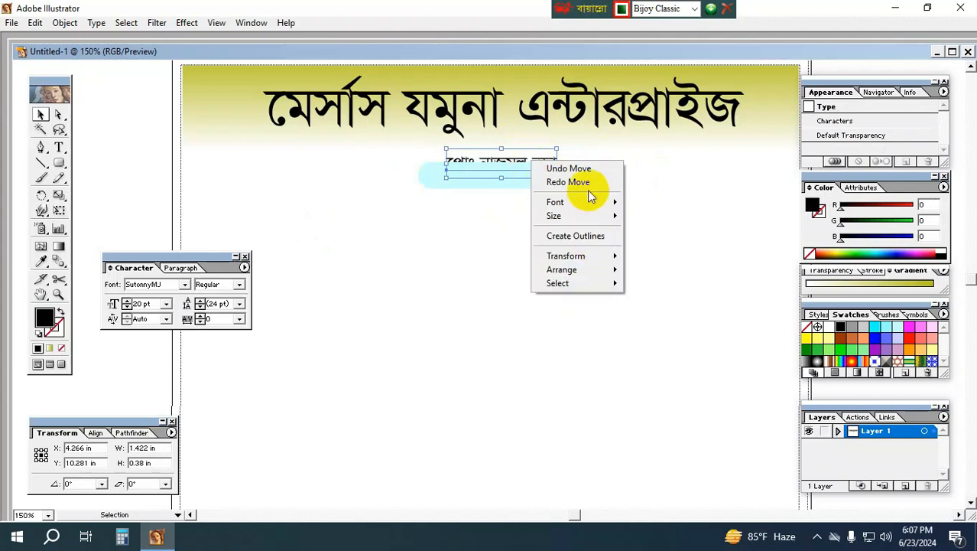
pyautogui.moveTo(594, 260)
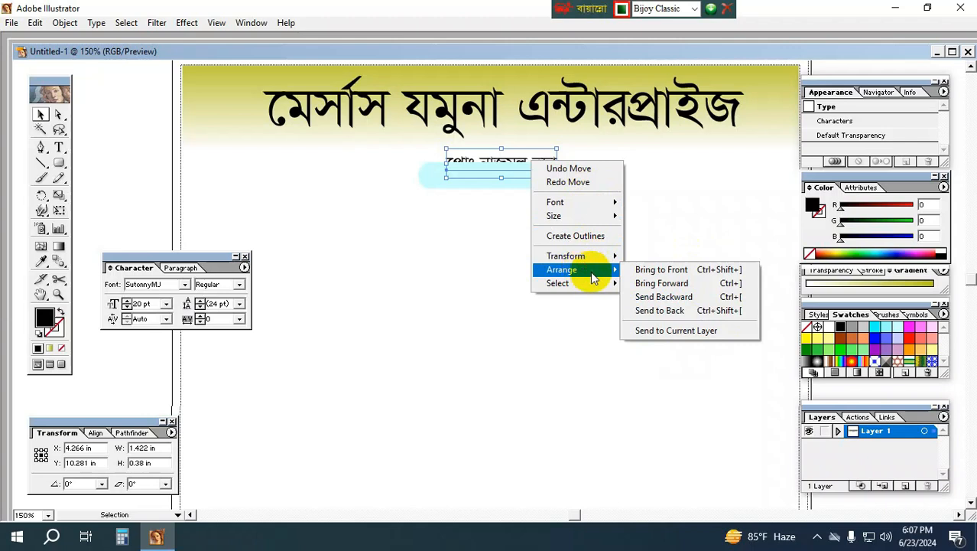
pyautogui.click(735, 270)
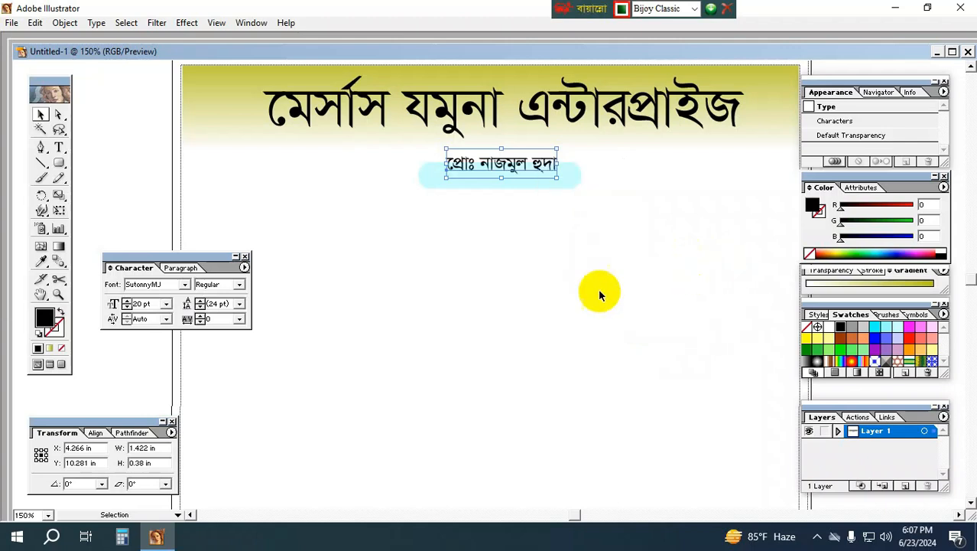
# Nudge the proprietor line down so it sits inside the cyan rounded rectangle
pyautogui.press('Down')
pyautogui.press('Down')
pyautogui.press('Down')
pyautogui.press('Down')
pyautogui.press('Up')
pyautogui.press('Up')
pyautogui.press('Up')
pyautogui.press('Up')
pyautogui.press('Up')
pyautogui.press('Up')
pyautogui.press('Up')
pyautogui.click(595, 246)
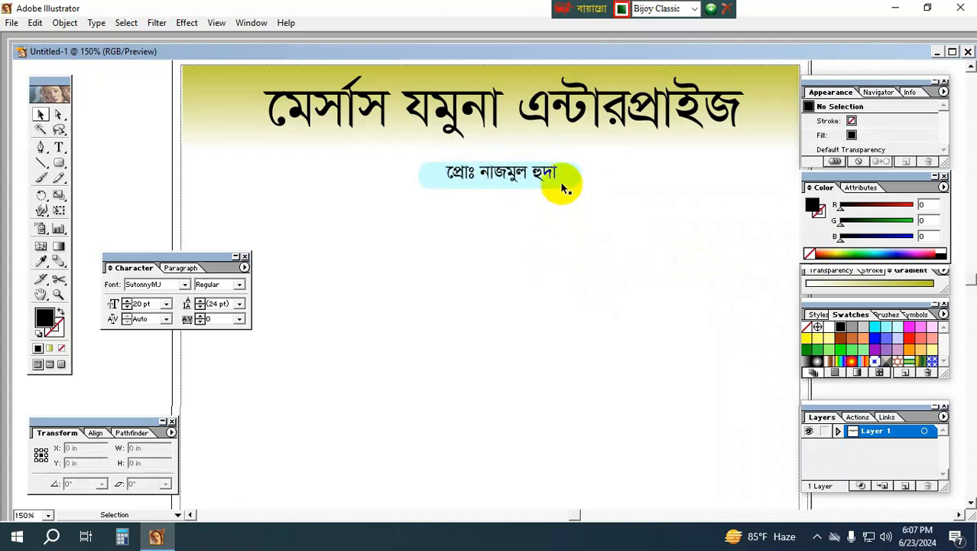
# Shrink the cyan rounded rectangle to about 0.31 in high and narrow it to fit closely around the proprietor line
pyautogui.click(563, 187)
pyautogui.moveTo(500, 186); pyautogui.dragTo(500, 182)
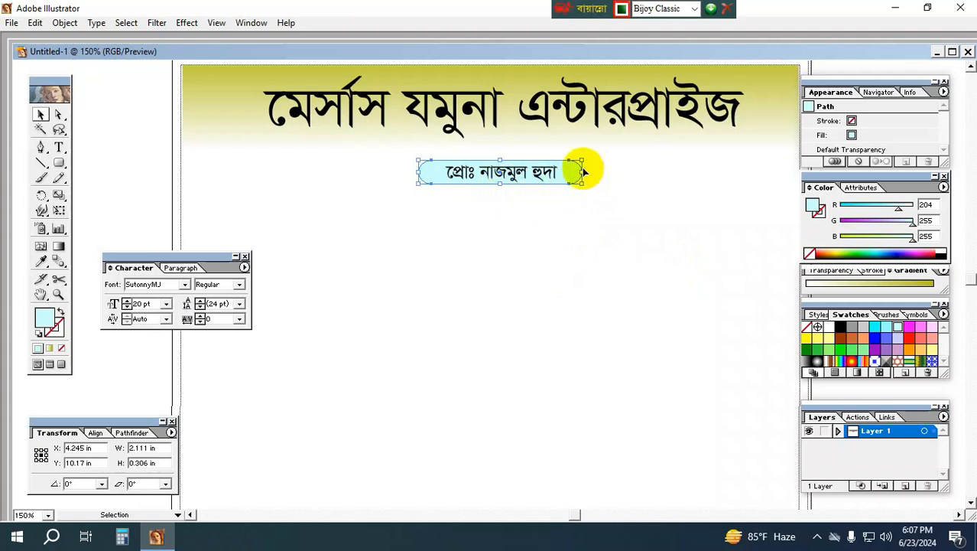
pyautogui.moveTo(582, 170); pyautogui.dragTo(566, 170)
# Select the cyan label together with its proprietor line and nudge both up to just below the title
pyautogui.moveTo(450, 243); pyautogui.dragTo(682, 165)
pyautogui.press('Up')
pyautogui.press('Up')
pyautogui.press('Up')
pyautogui.press('Up')
pyautogui.press('Up')
pyautogui.press('Up')
pyautogui.press('Up')
pyautogui.press('Up')
pyautogui.press('Up')
pyautogui.press('Up')
pyautogui.press('Up')
pyautogui.press('Up')
pyautogui.press('Up')
pyautogui.press('Up')
pyautogui.click(576, 264)
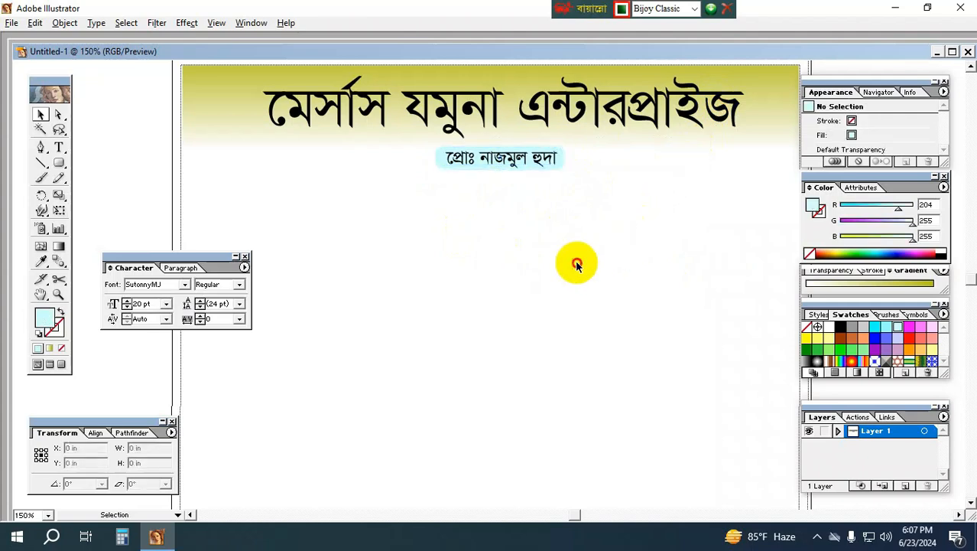
# Examine the banner, title and proprietor label layout at full-page and enlarged views
pyautogui.hotkey('ctrl', '0')
pyautogui.press('z')
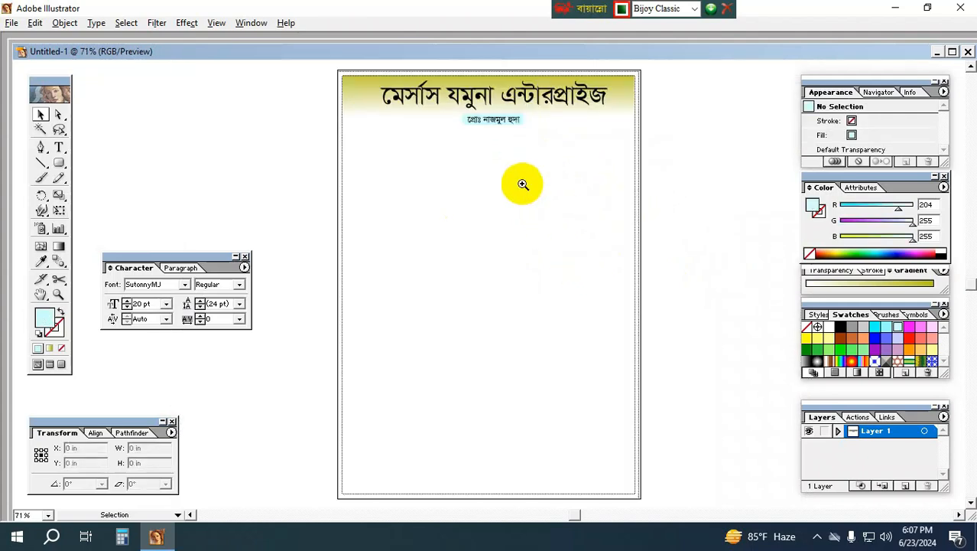
pyautogui.click(504, 187)
pyautogui.click(496, 236)
pyautogui.moveTo(571, 240); pyautogui.dragTo(594, 218)
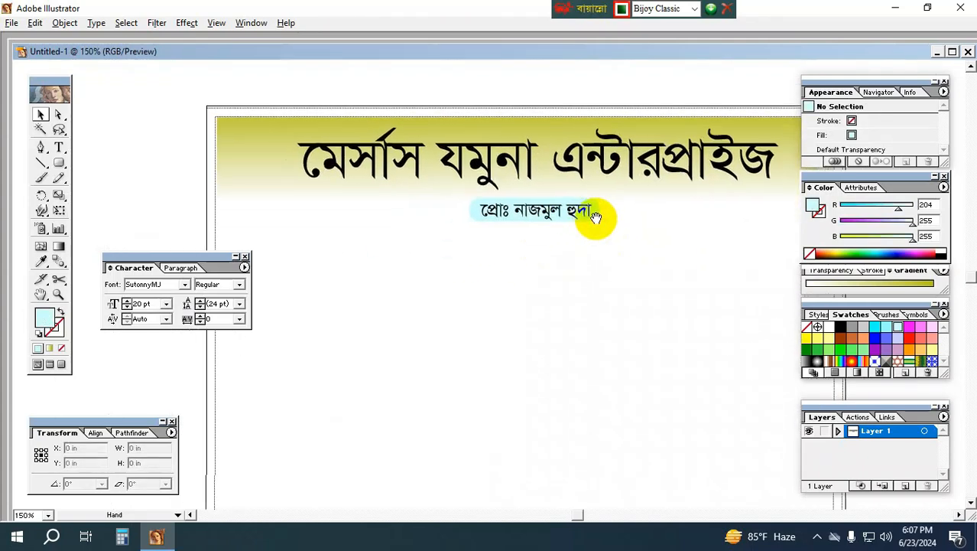
pyautogui.moveTo(543, 277); pyautogui.dragTo(504, 249)
pyautogui.hotkey('ctrl', '-')
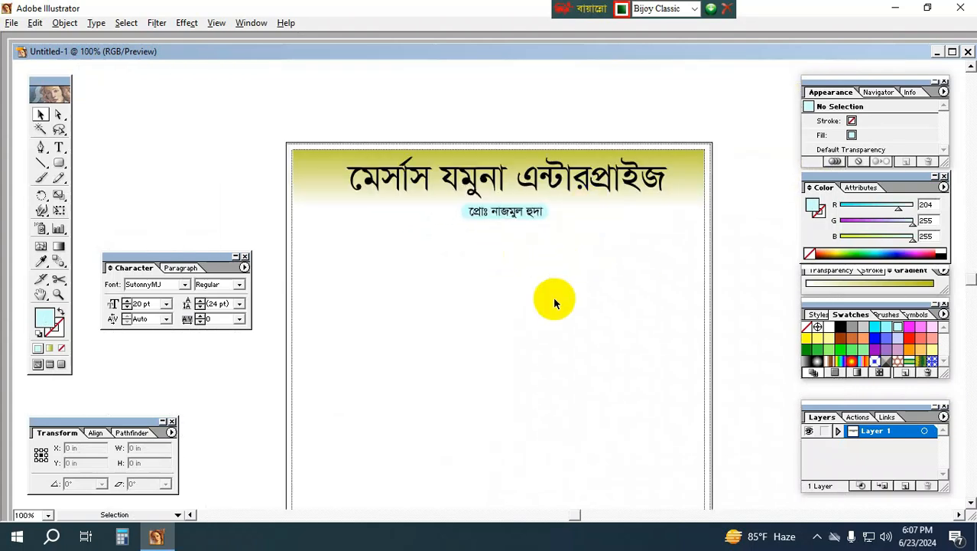
pyautogui.click(40, 294)
pyautogui.moveTo(499, 308); pyautogui.dragTo(512, 267)
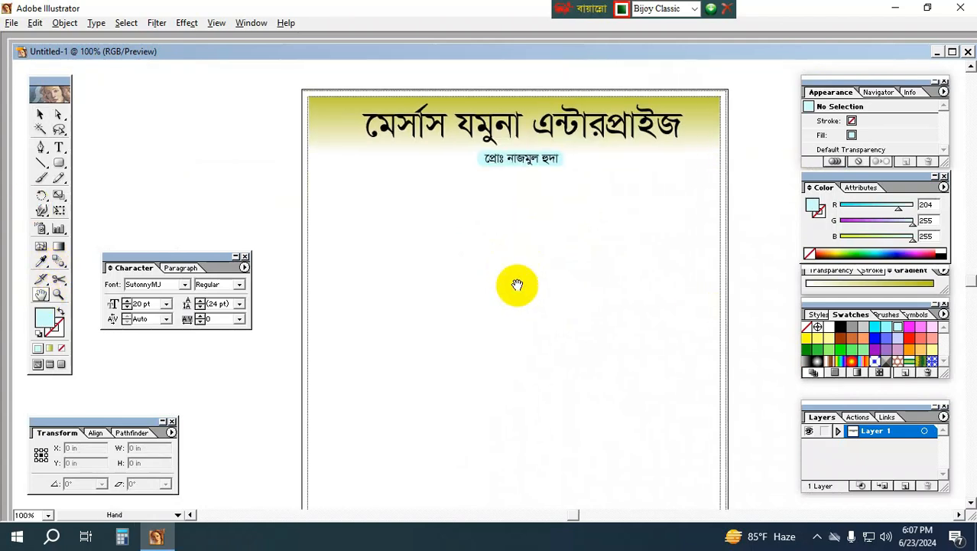
# Add the business's one-line Bangla street address as a 20 pt text line below the proprietor label
pyautogui.click(42, 114)
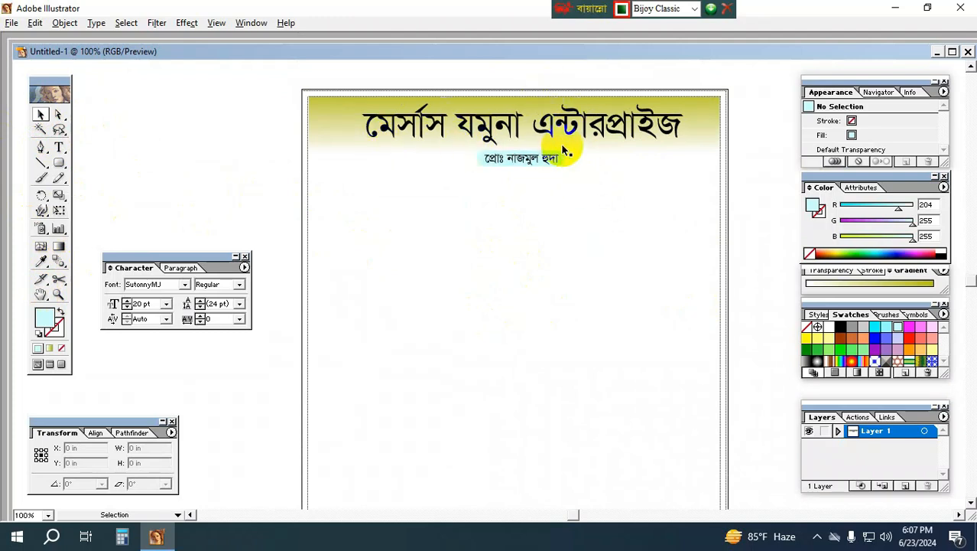
pyautogui.click(639, 143)
pyautogui.click(506, 179)
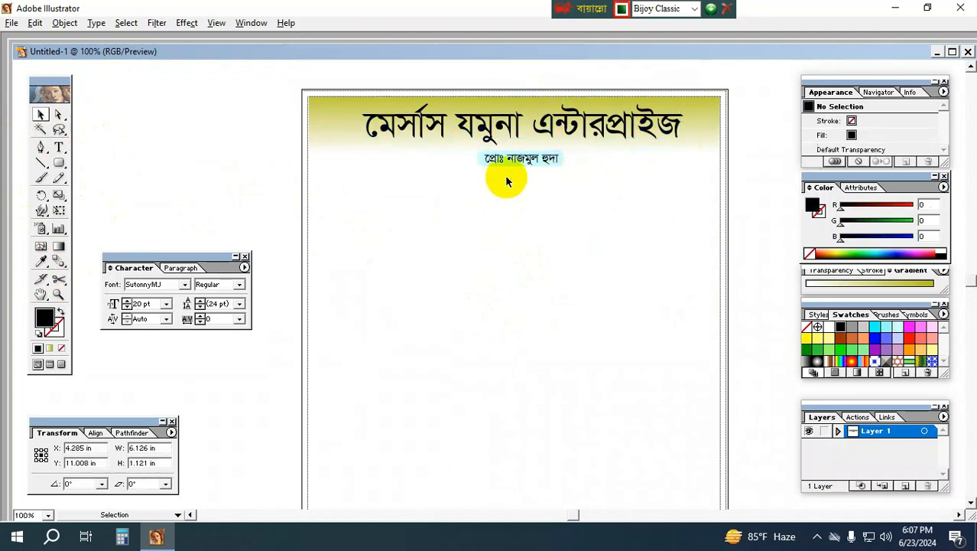
pyautogui.click(59, 147)
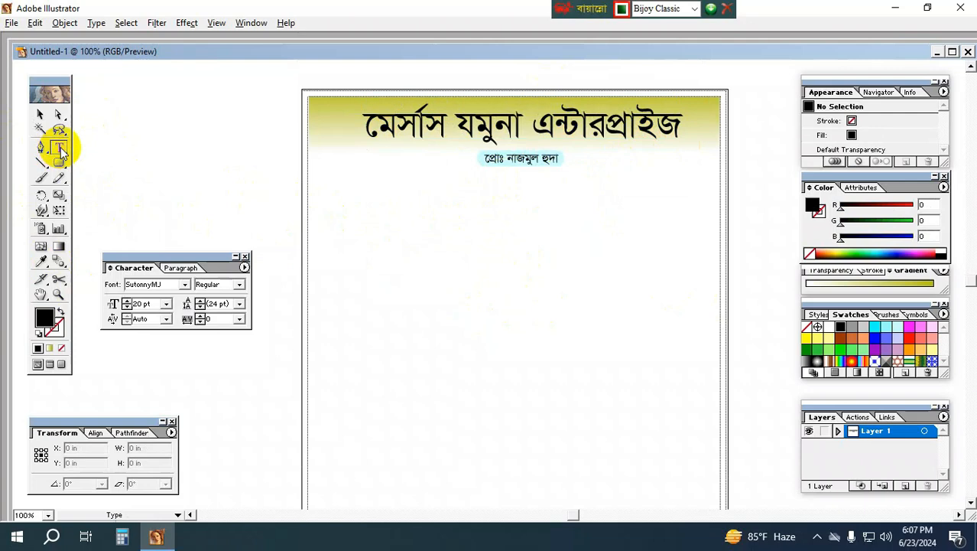
pyautogui.click(431, 183)
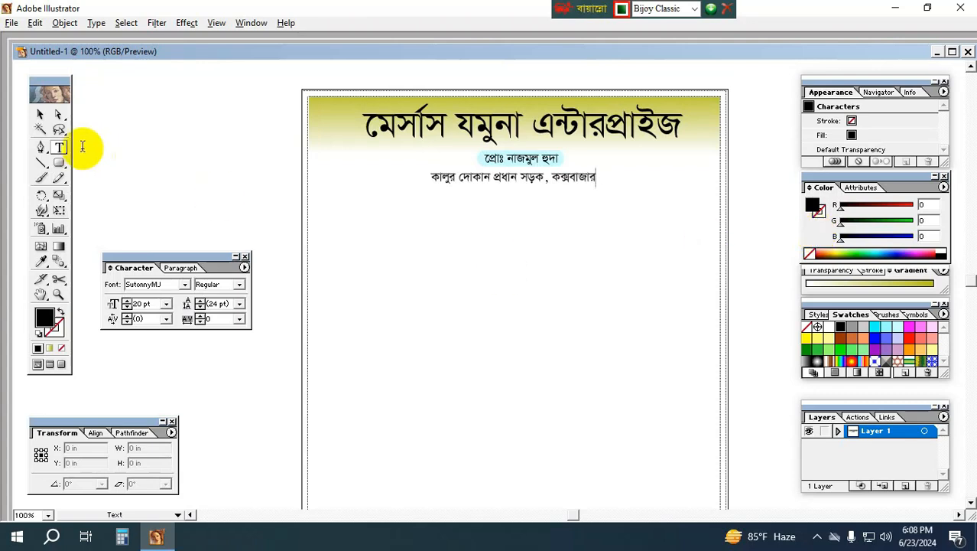
pyautogui.click(41, 114)
# Nudge the address line slightly up and to the right so it sits centred beneath the cyan proprietor label
pyautogui.click(661, 234)
pyautogui.moveTo(580, 152); pyautogui.dragTo(543, 157)
pyautogui.hotkey('ctrl', 'z')
pyautogui.click(580, 215)
pyautogui.moveTo(525, 205); pyautogui.dragTo(624, 176)
pyautogui.press('Up')
pyautogui.press('Up')
pyautogui.press('Right')
pyautogui.press('Right')
pyautogui.press('Right')
pyautogui.press('Right')
pyautogui.press('Right')
pyautogui.press('Right')
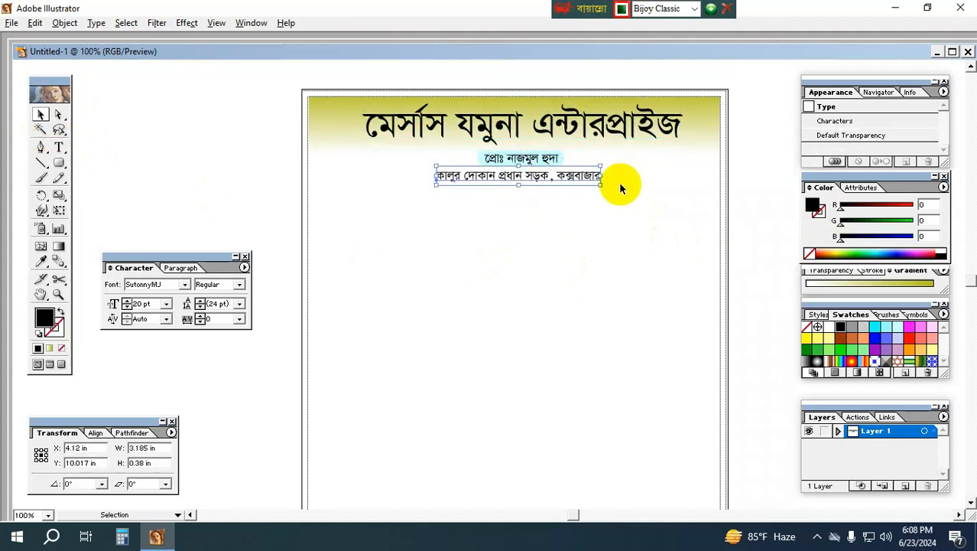
pyautogui.click(620, 219)
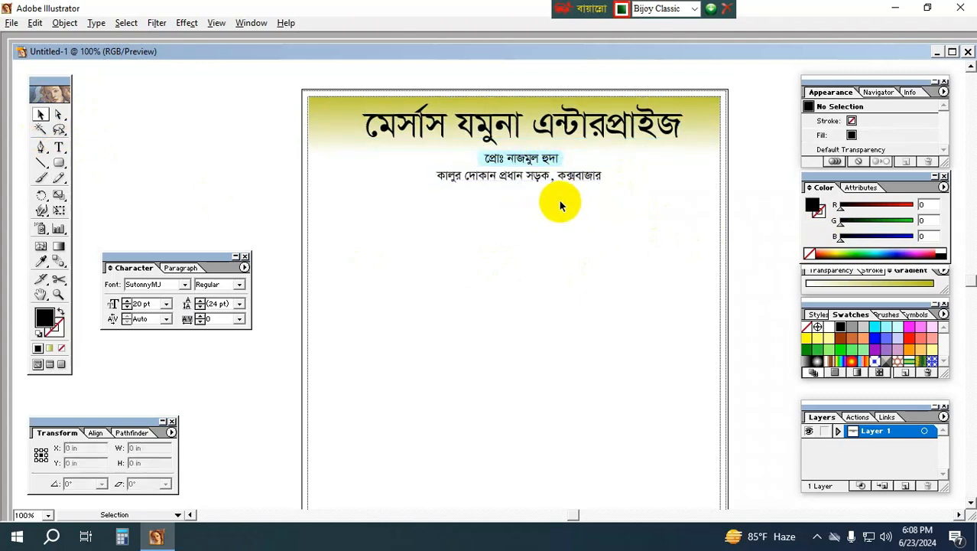
# Add a second line with the mobile number to the address text and centre-align both lines
pyautogui.doubleClick(604, 175)
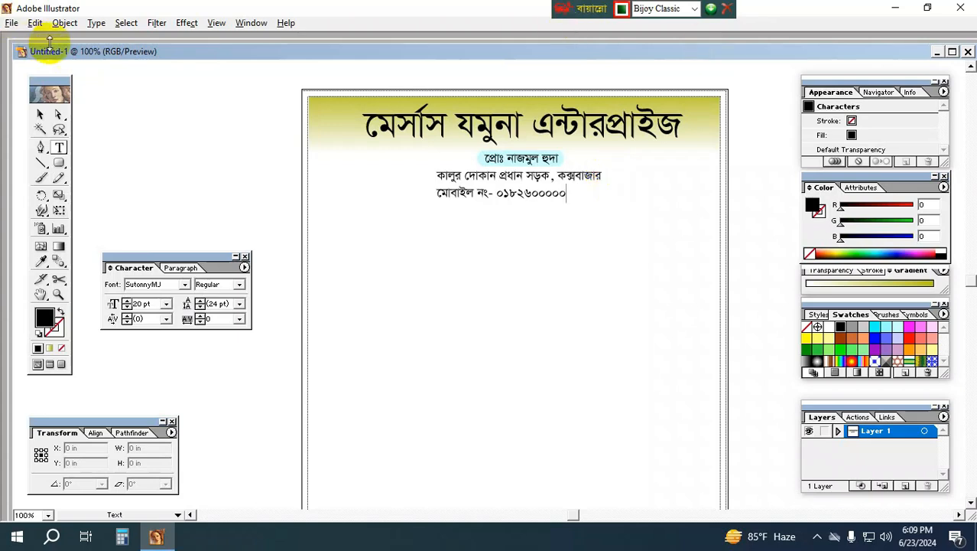
pyautogui.click(40, 114)
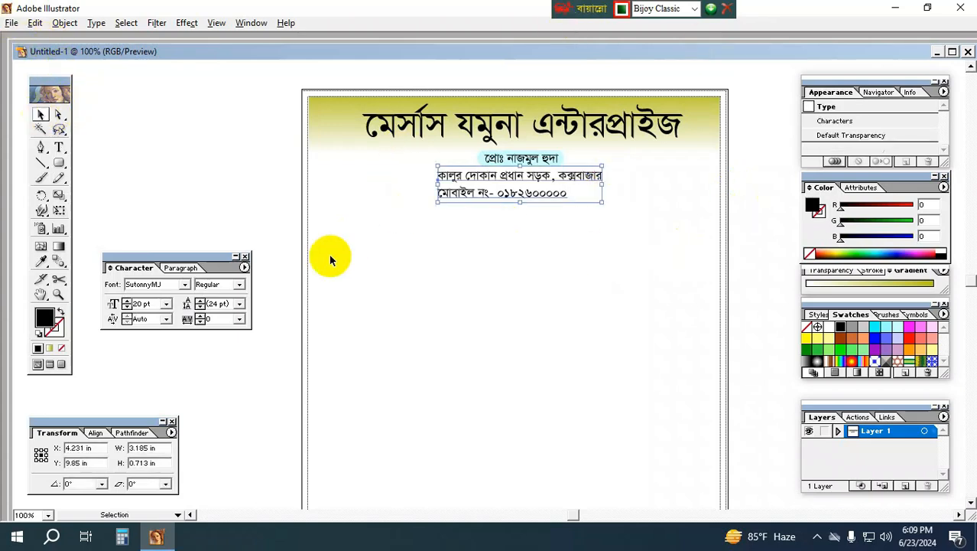
pyautogui.click(182, 267)
pyautogui.click(148, 283)
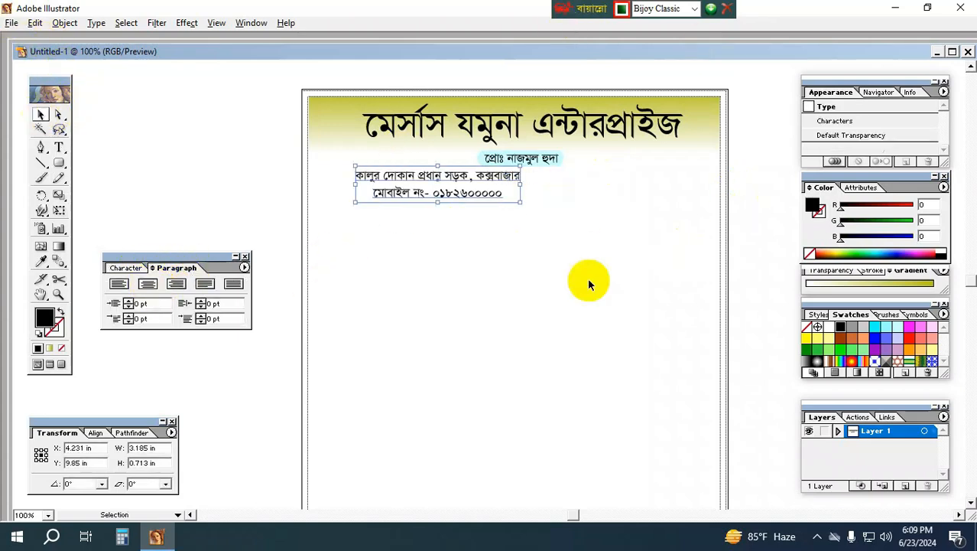
# Move the centre-aligned address and mobile-number text back beneath the proprietor label
pyautogui.moveTo(440, 195); pyautogui.dragTo(514, 204)
pyautogui.click(476, 293)
pyautogui.moveTo(476, 293); pyautogui.dragTo(604, 198)
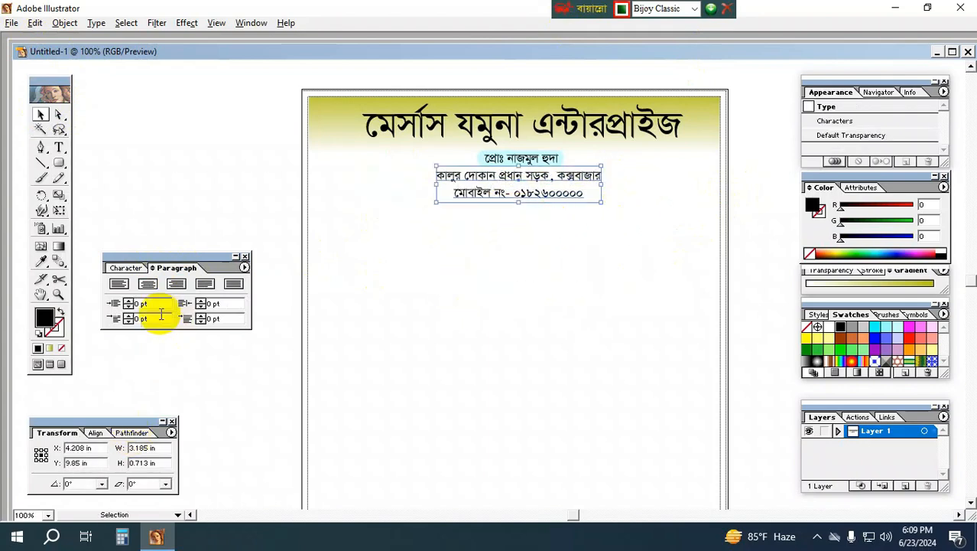
# Try the address and mobile-number text at 18 pt, and return it to 20 pt
pyautogui.click(125, 267)
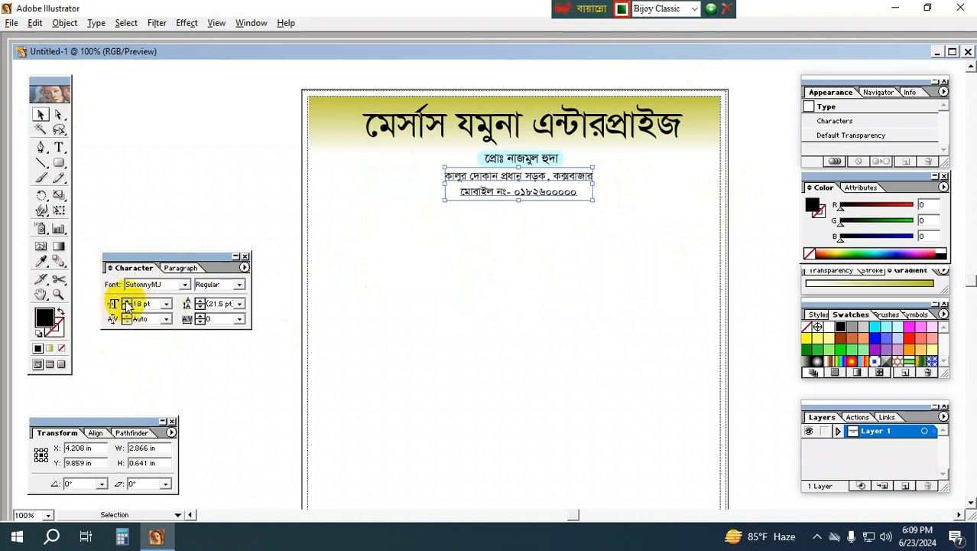
pyautogui.click(128, 300)
pyautogui.click(471, 244)
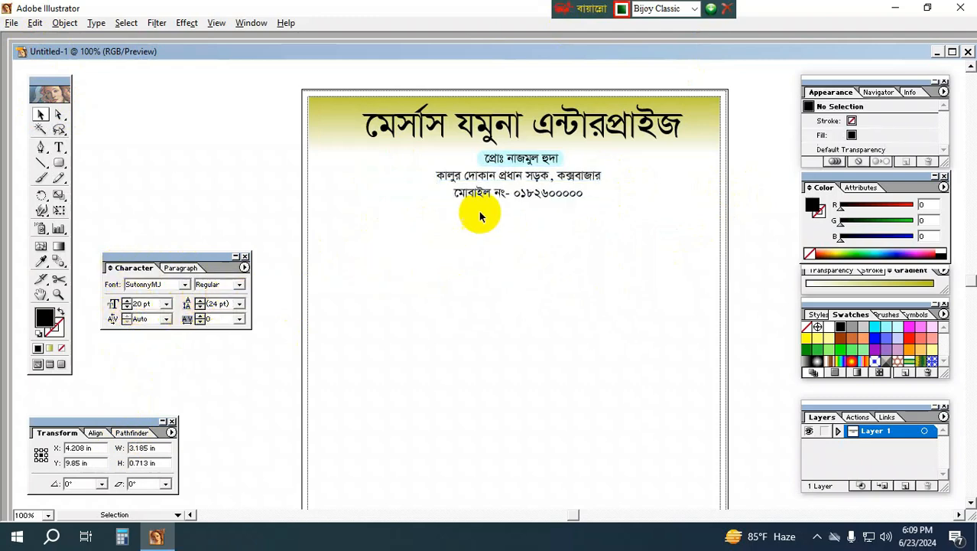
pyautogui.click(475, 175)
pyautogui.click(459, 302)
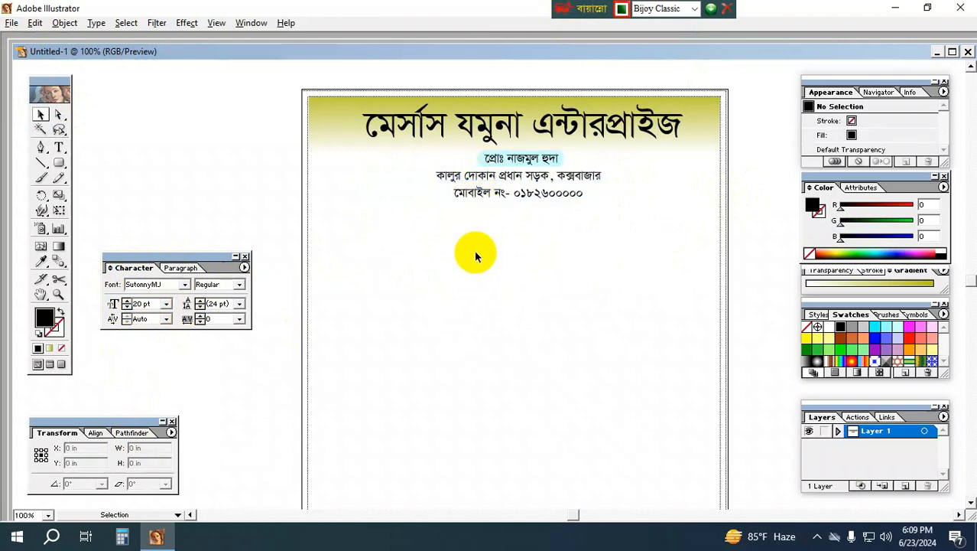
# Tighten the leading of the address and mobile-number text to 20 pt
pyautogui.click(443, 192)
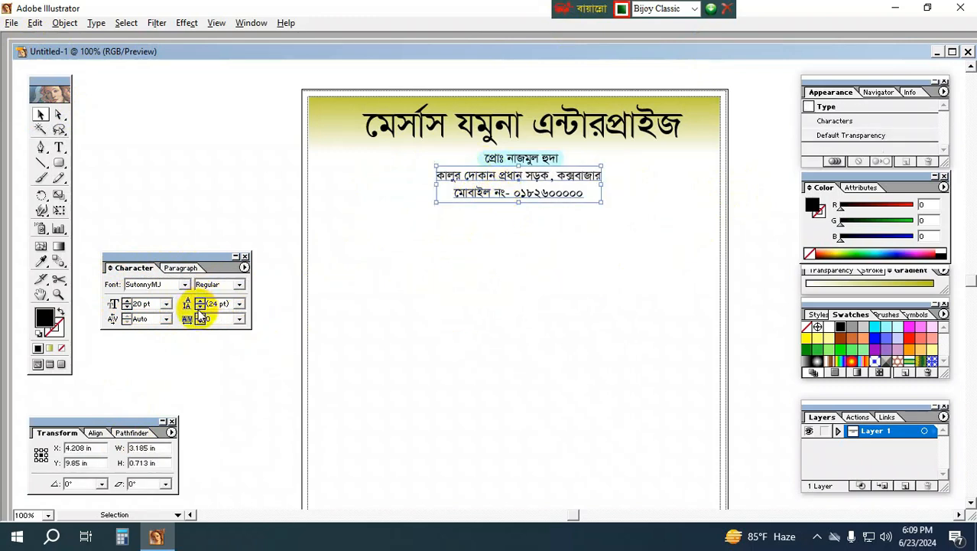
pyautogui.click(199, 307)
pyautogui.click(199, 307)
pyautogui.click(200, 307)
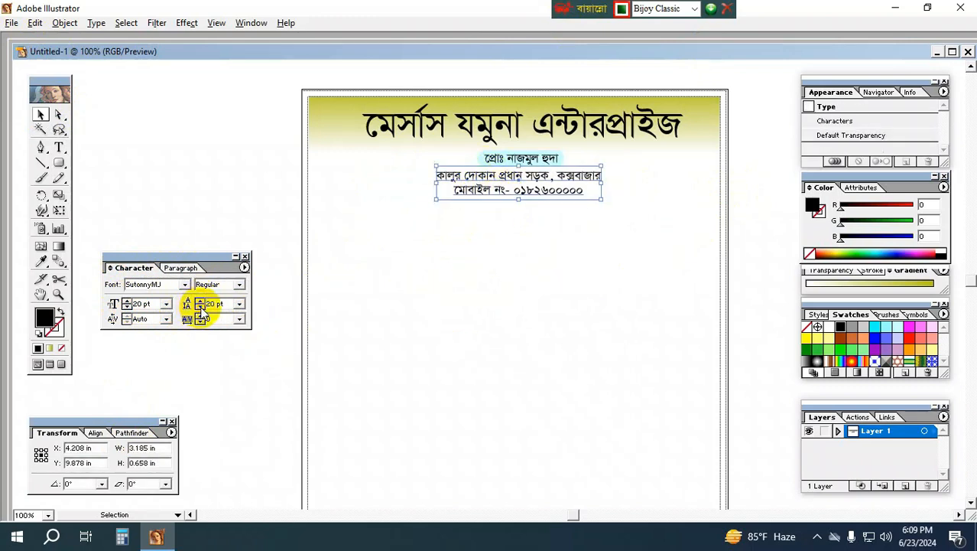
pyautogui.moveTo(468, 294); pyautogui.dragTo(734, 141)
pyautogui.click(704, 215)
pyautogui.moveTo(356, 240); pyautogui.dragTo(740, 98)
pyautogui.click(659, 234)
# Enlarge the business title to about 6.85 in wide and 1.34 in high so it fills more of the gradient banner
pyautogui.click(668, 128)
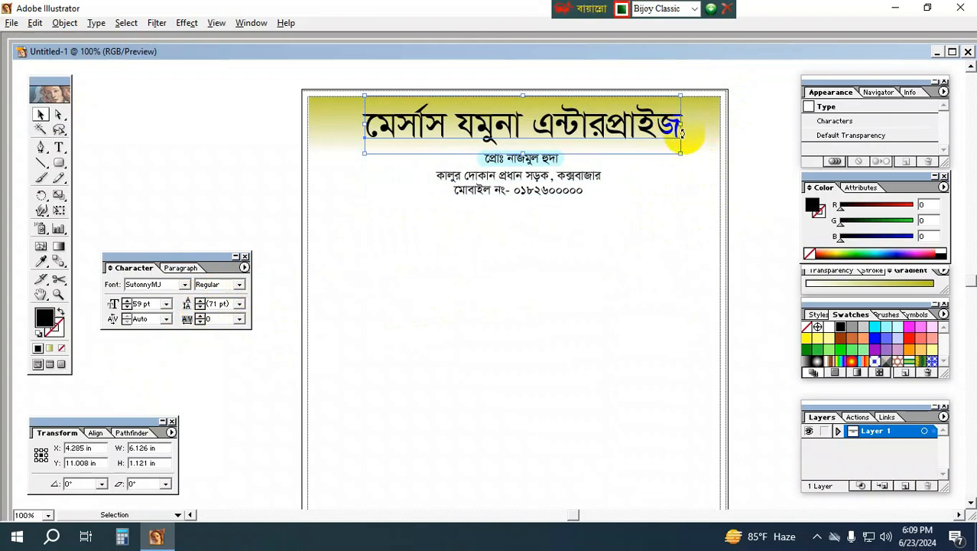
pyautogui.moveTo(681, 123); pyautogui.dragTo(700, 123)
pyautogui.moveTo(522, 154); pyautogui.dragTo(523, 160)
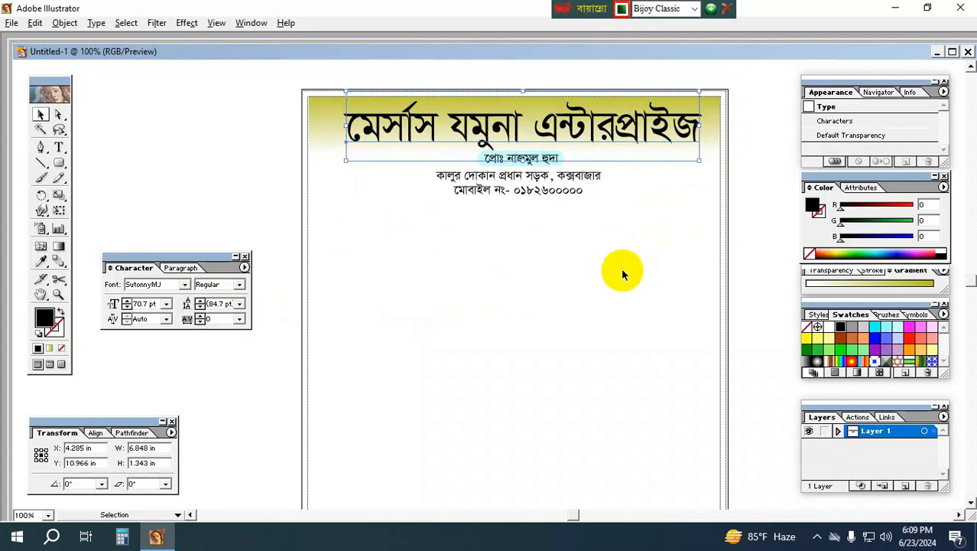
pyautogui.click(622, 280)
pyautogui.moveTo(289, 337); pyautogui.dragTo(708, 114)
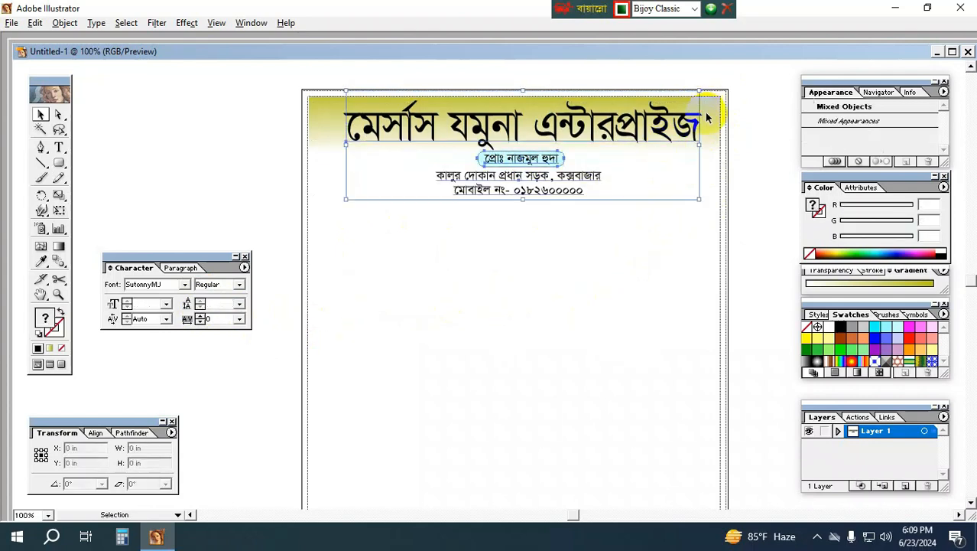
pyautogui.click(683, 294)
# Draw a horizontal line about 8 in long from margin to margin just below the mobile number
pyautogui.click(40, 162)
pyautogui.moveTo(309, 204); pyautogui.dragTo(719, 233)
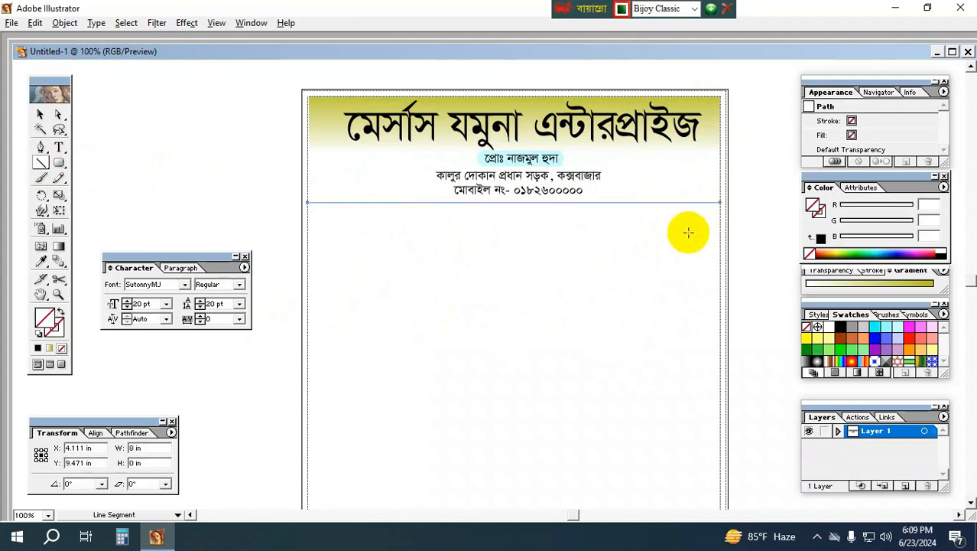
pyautogui.click(40, 114)
# Give the horizontal line below the header a black stroke with a weight of 1 pt
pyautogui.click(871, 270)
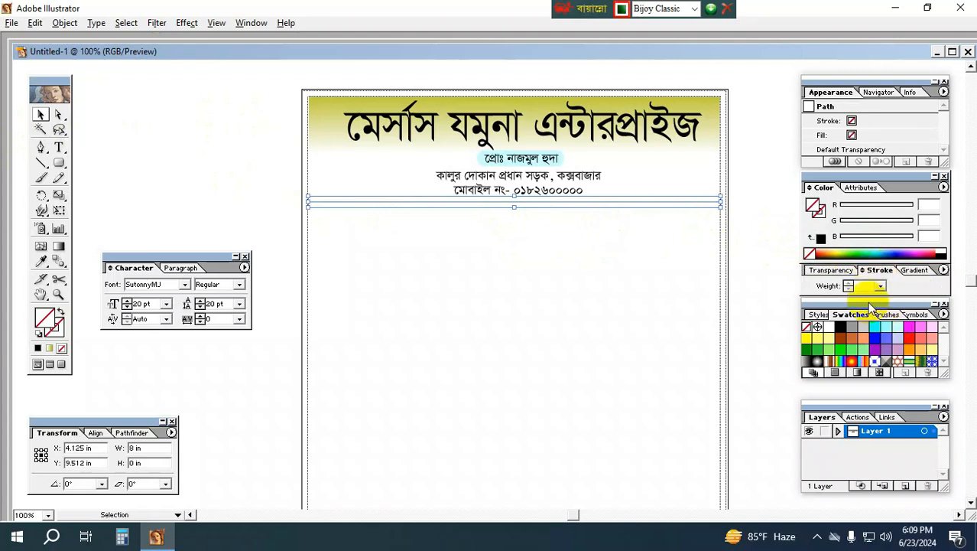
pyautogui.click(880, 285)
pyautogui.click(866, 298)
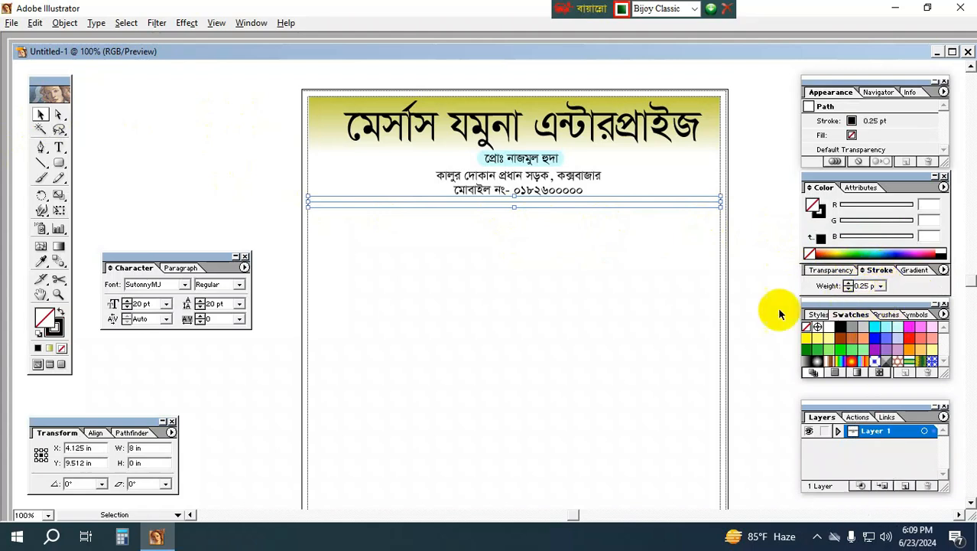
pyautogui.click(882, 287)
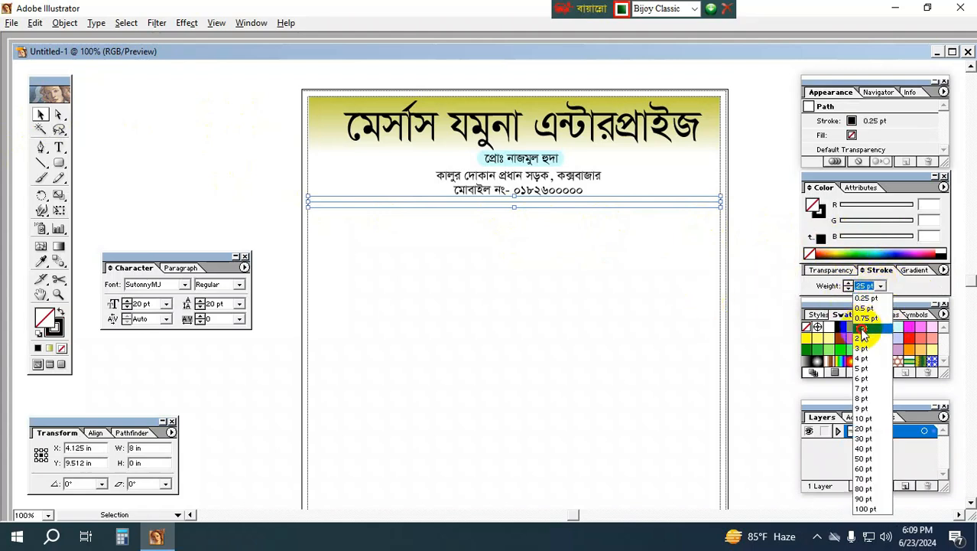
pyautogui.click(864, 331)
pyautogui.click(611, 267)
pyautogui.moveTo(622, 244); pyautogui.dragTo(702, 197)
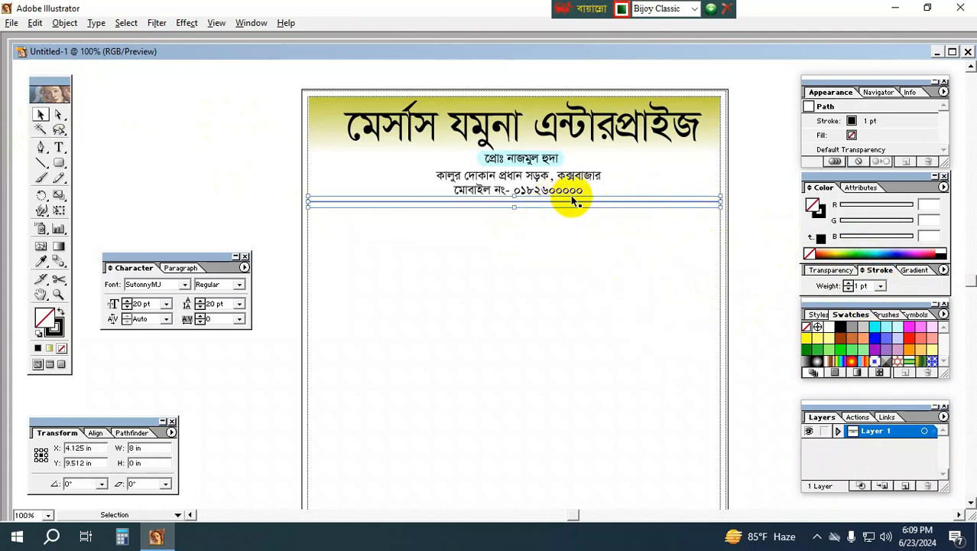
# Duplicate the horizontal line just below the original and set the copy's stroke weight to 3 pt
pyautogui.moveTo(575, 204); pyautogui.dragTo(576, 210)
pyautogui.click(880, 285)
pyautogui.click(862, 348)
pyautogui.click(741, 299)
pyautogui.moveTo(323, 281); pyautogui.dragTo(811, 107)
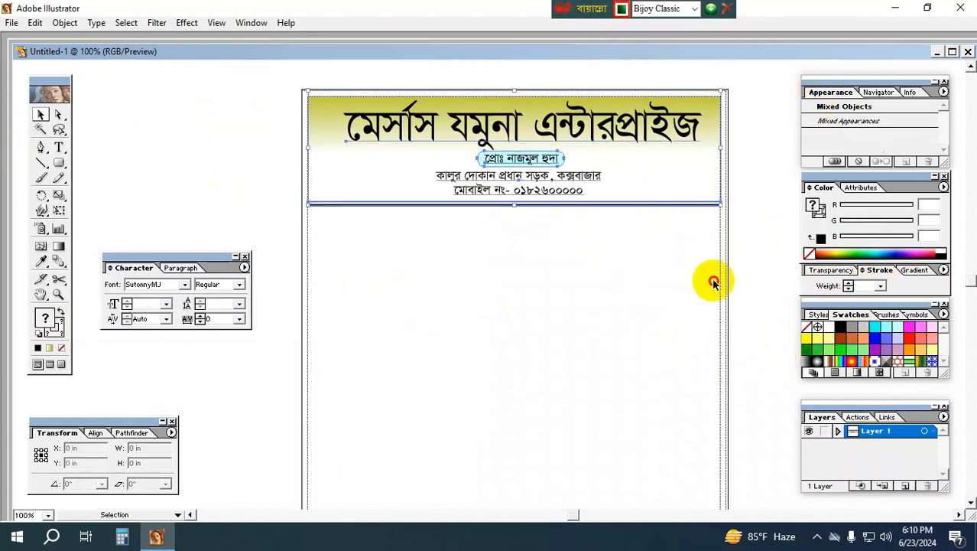
pyautogui.click(713, 281)
# Add the reference label "সূত্র:" in 20 pt text at the left margin just below the double line
pyautogui.hotkey('ctrl', '0')
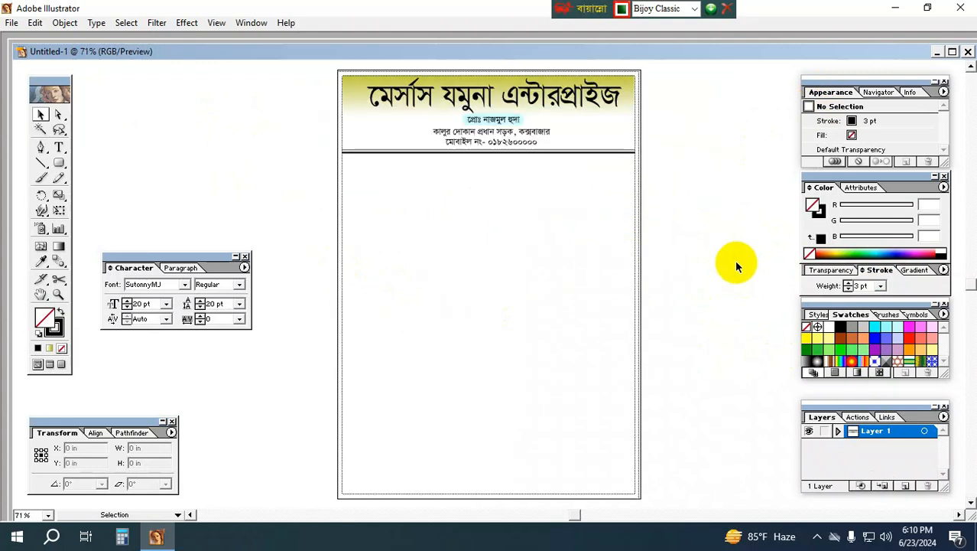
pyautogui.press('space')
pyautogui.keyDown('ctrl'); pyautogui.click(376, 163); pyautogui.keyUp('ctrl')
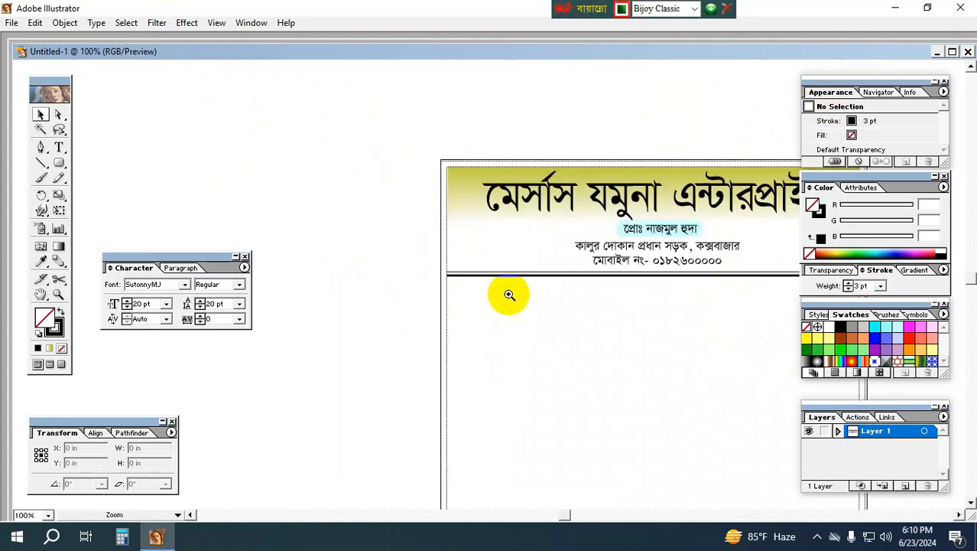
pyautogui.keyDown('ctrl'); pyautogui.click(554, 312); pyautogui.keyUp('ctrl')
pyautogui.moveTo(530, 314); pyautogui.dragTo(438, 309)
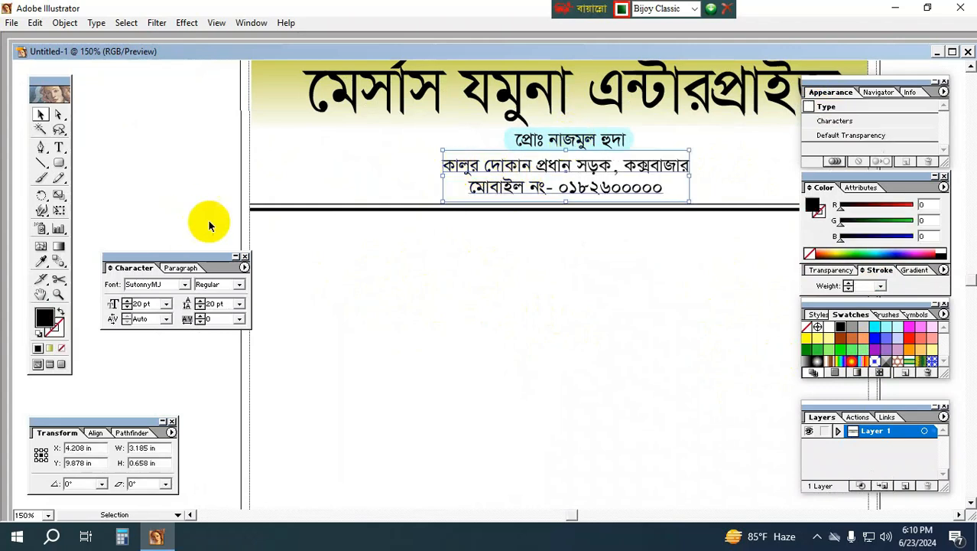
pyautogui.click(60, 149)
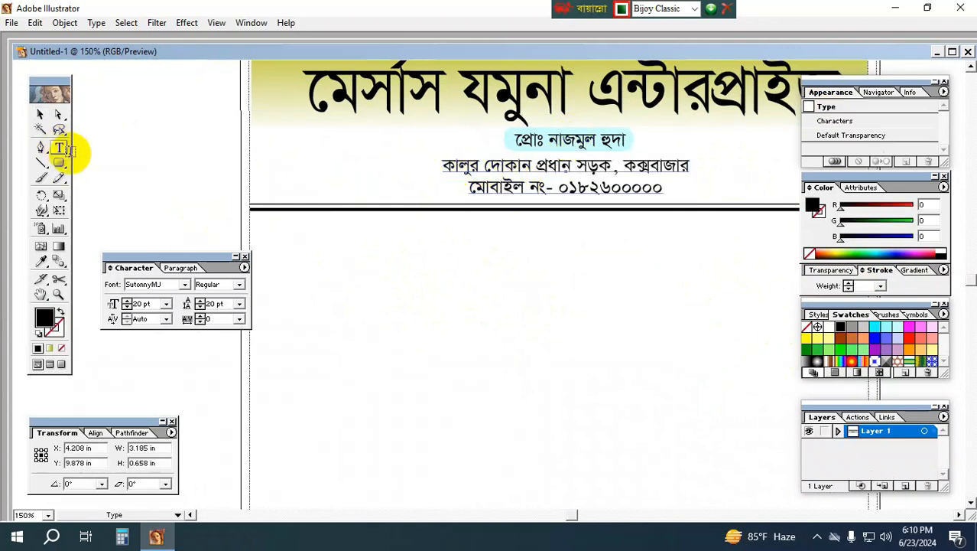
pyautogui.click(254, 231)
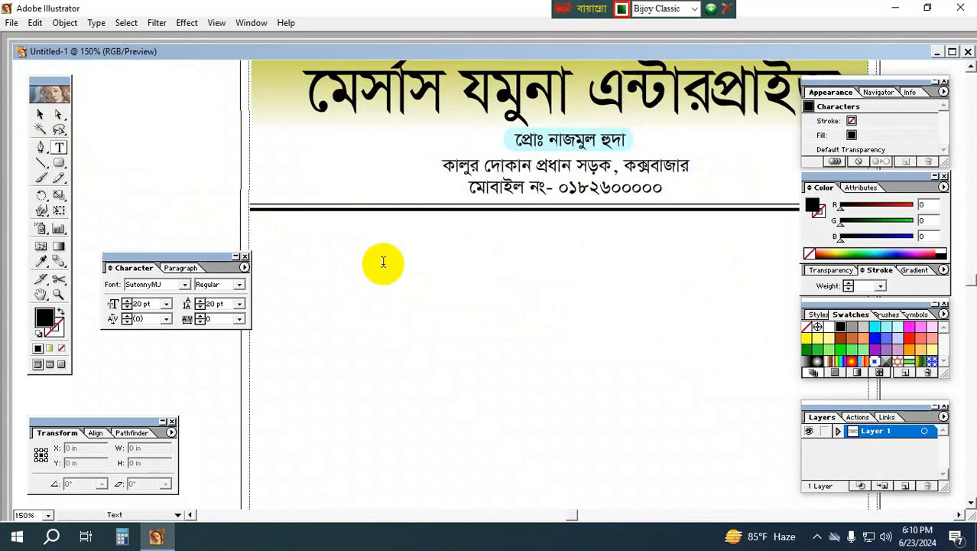
pyautogui.write('সুত্রঃ')
pyautogui.click(39, 114)
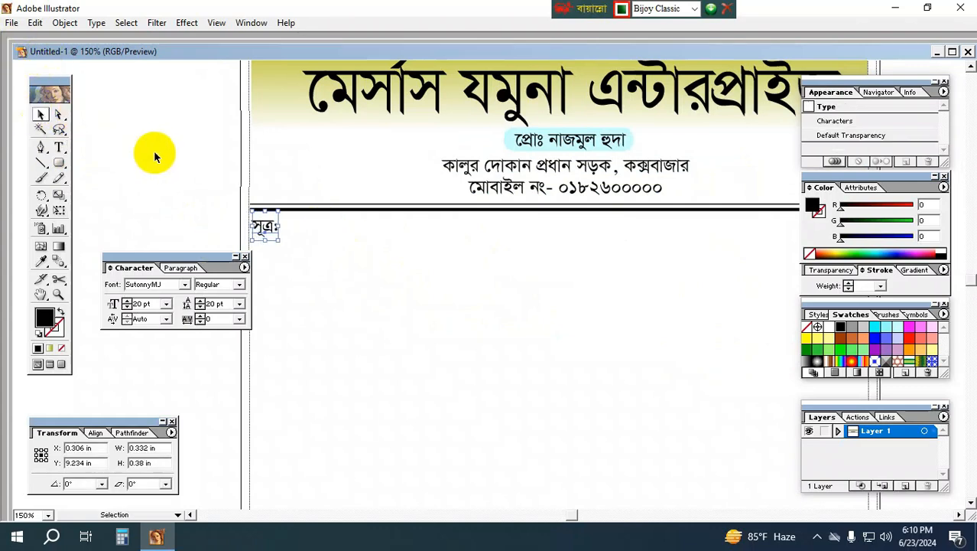
# Copy the reference label to the right end of its row and replace its text with "তারিখঃ" followed by a dotted line
pyautogui.hotkey('ctrl', '0')
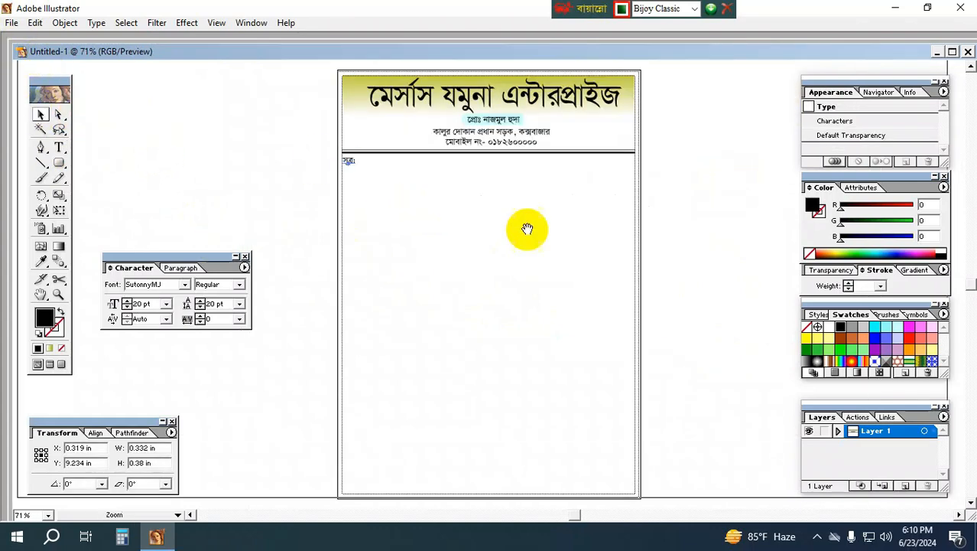
pyautogui.keyDown('ctrl'); pyautogui.click(527, 229); pyautogui.keyUp('ctrl')
pyautogui.moveTo(579, 272); pyautogui.dragTo(438, 234)
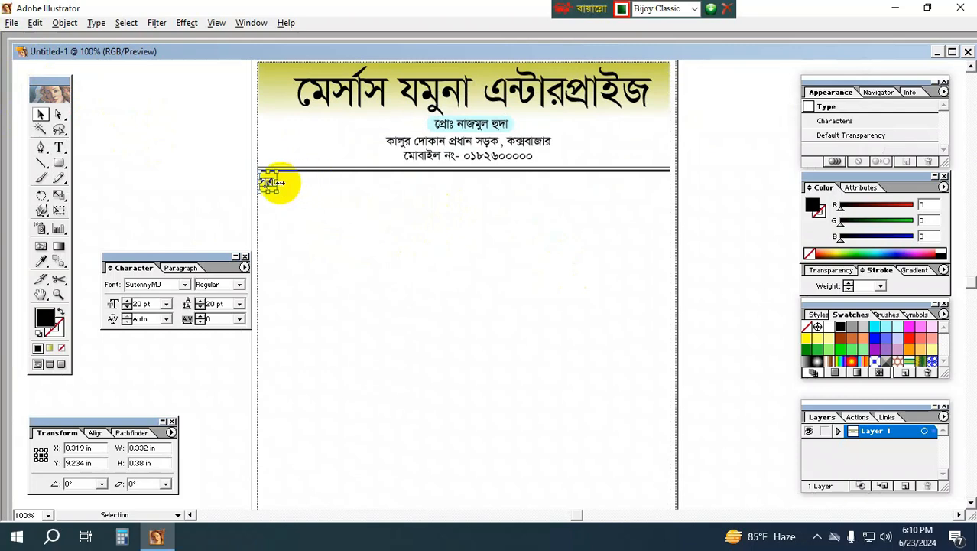
pyautogui.moveTo(274, 182); pyautogui.dragTo(578, 212)
pyautogui.doubleClick(576, 182)
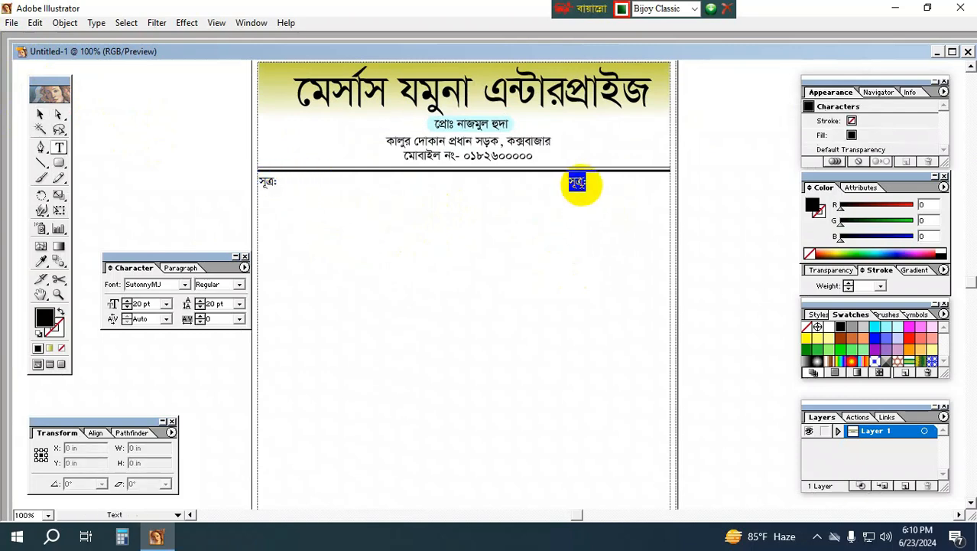
pyautogui.write('তারিখঃ........................')
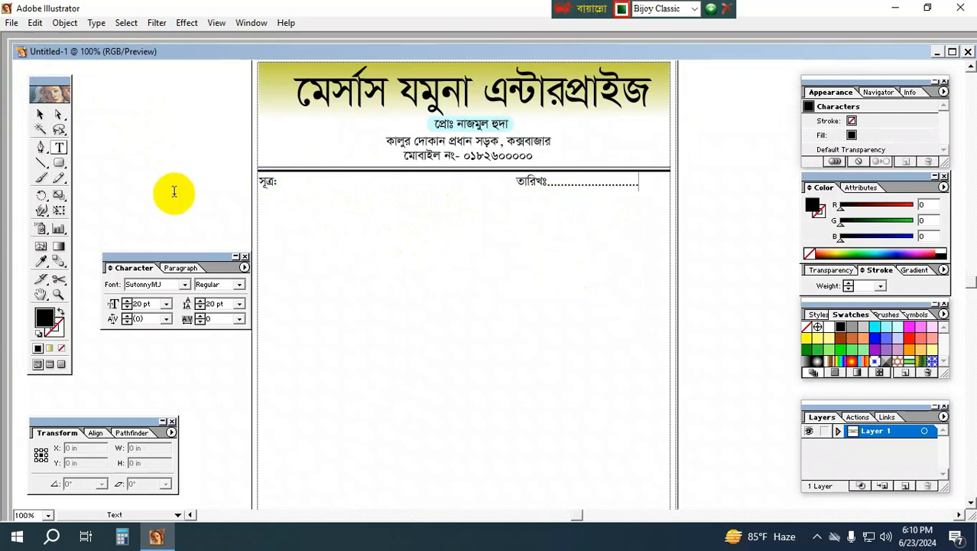
pyautogui.click(39, 115)
pyautogui.click(39, 115)
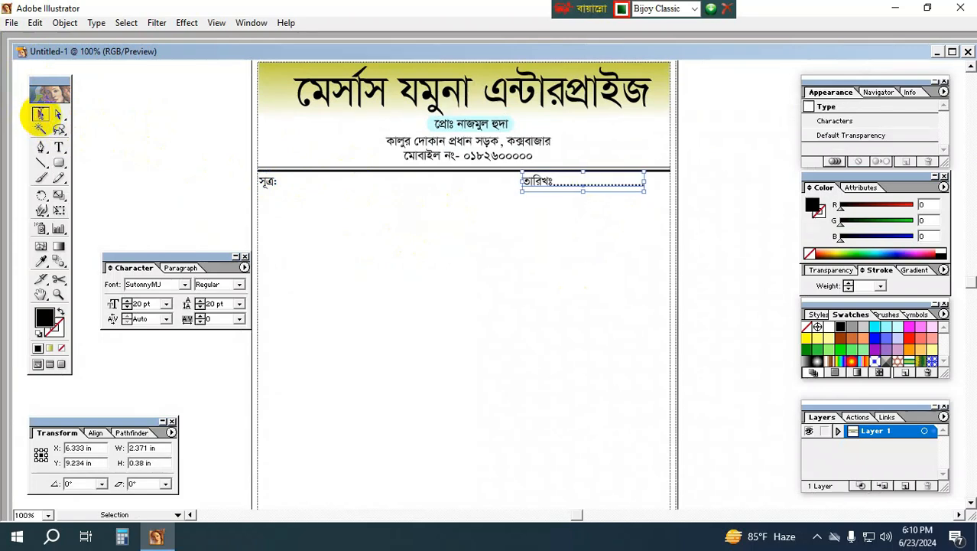
# Move the date label "তারিখঃ" with its dotted line rightward until it ends at the page's right margin
pyautogui.press('Right')
pyautogui.press('Right')
pyautogui.press('Right')
pyautogui.press('Right')
pyautogui.press('Right')
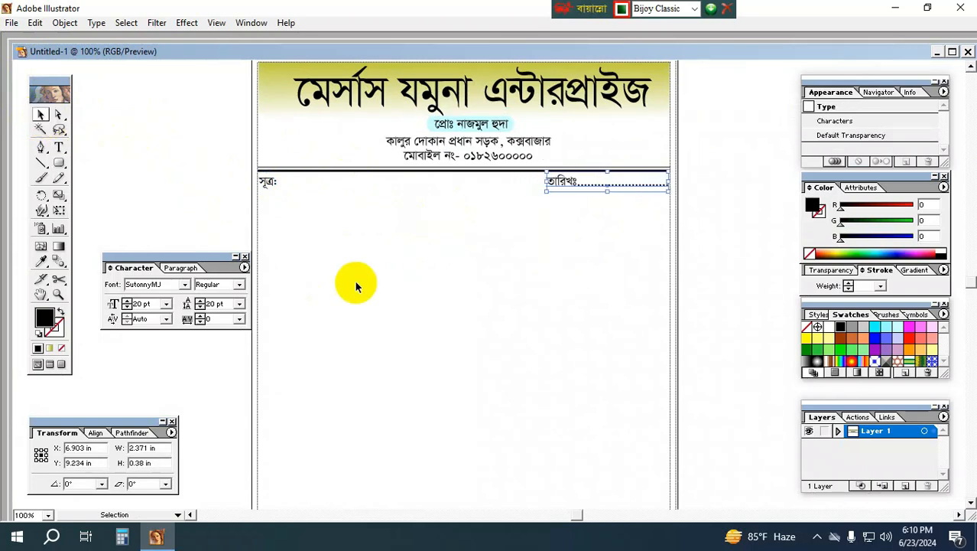
pyautogui.click(400, 268)
pyautogui.hotkey('ctrl', '0')
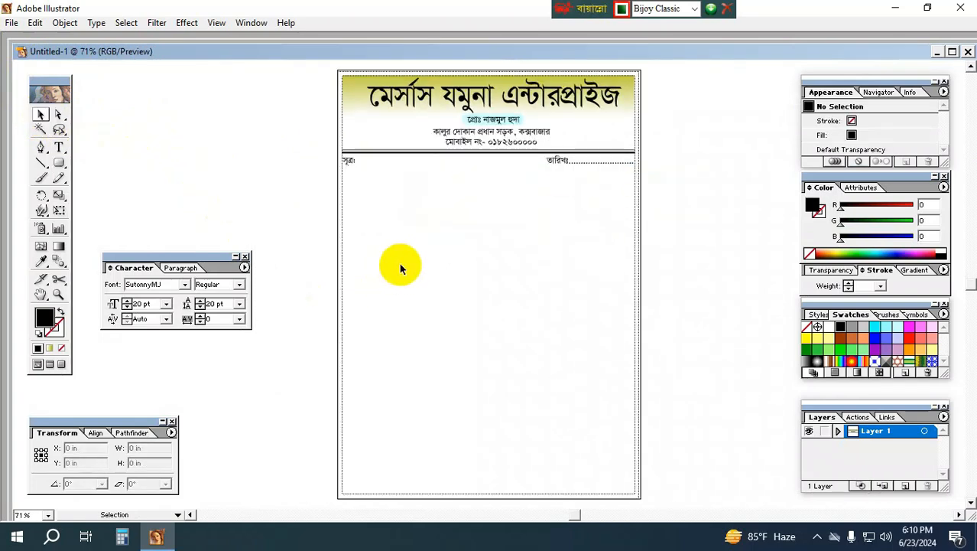
pyautogui.moveTo(348, 184); pyautogui.dragTo(613, 161)
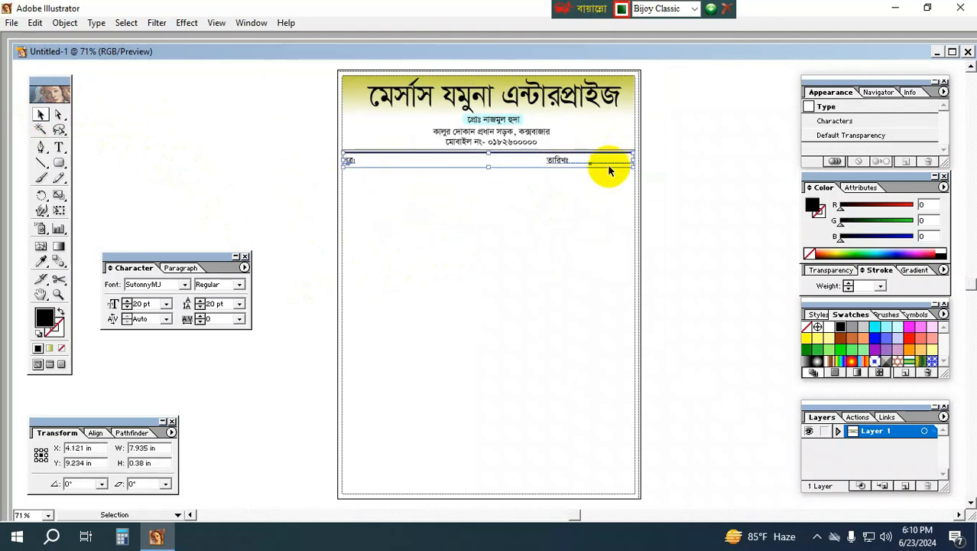
pyautogui.click(601, 175)
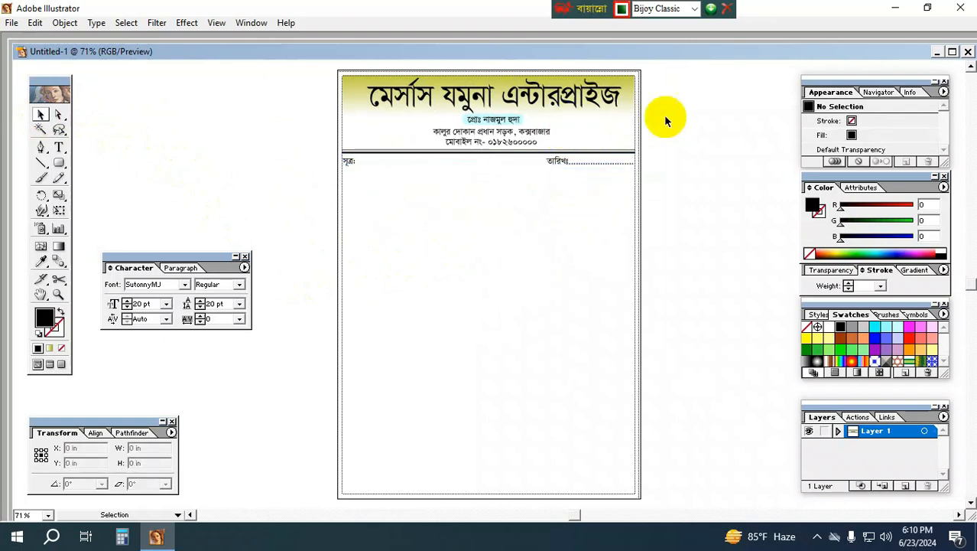
pyautogui.moveTo(308, 303); pyautogui.dragTo(648, 90)
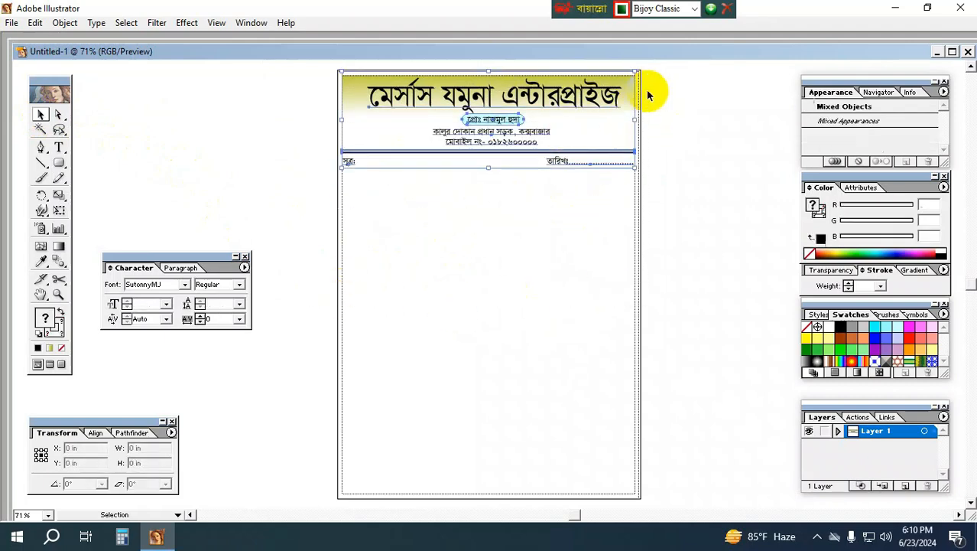
pyautogui.click(634, 267)
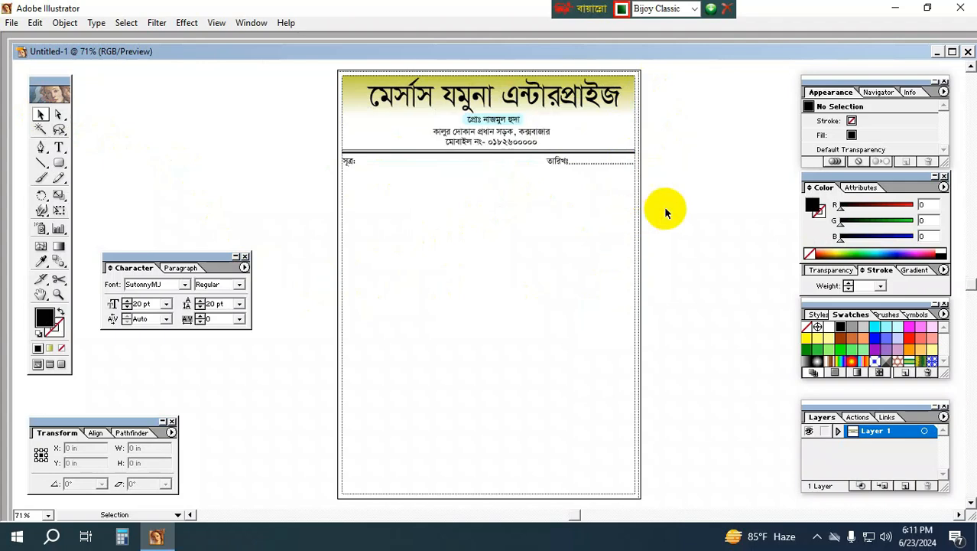
# Copy the company title into the blank body of the page and rotate the copy to a rising 45° diagonal
pyautogui.click(604, 95)
pyautogui.moveTo(586, 105); pyautogui.dragTo(573, 305)
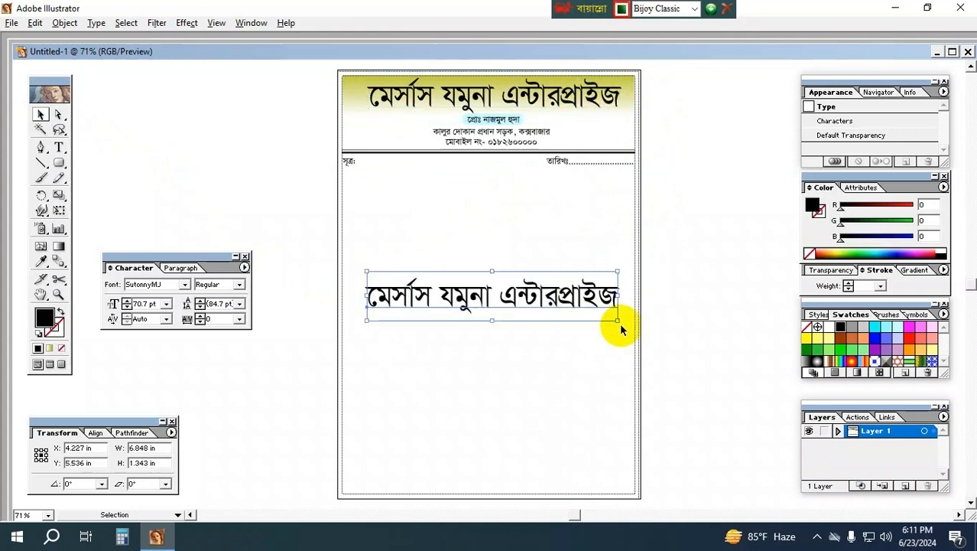
pyautogui.moveTo(621, 327); pyautogui.dragTo(624, 247)
# Shift the diagonal title copy down and slightly left to centre it in the page body
pyautogui.press('Down')
pyautogui.press('Down')
pyautogui.press('Down')
pyautogui.press('Down')
pyautogui.press('Down')
pyautogui.press('Down')
pyautogui.press('Down')
pyautogui.press('Down')
pyautogui.press('Down')
pyautogui.press('Down')
pyautogui.press('Down')
pyautogui.press('Down')
pyautogui.press('Down')
pyautogui.press('Down')
pyautogui.press('Down')
pyautogui.press('Down')
pyautogui.press('Down')
pyautogui.press('Down')
pyautogui.press('Down')
pyautogui.press('Down')
pyautogui.press('Left')
pyautogui.press('Left')
pyautogui.press('Left')
pyautogui.press('Left')
pyautogui.press('Left')
pyautogui.press('Left')
pyautogui.press('Left')
pyautogui.press('Left')
pyautogui.press('Left')
# Set the opacity of the diagonal title copy to 14% to make it a faint watermark
pyautogui.click(835, 270)
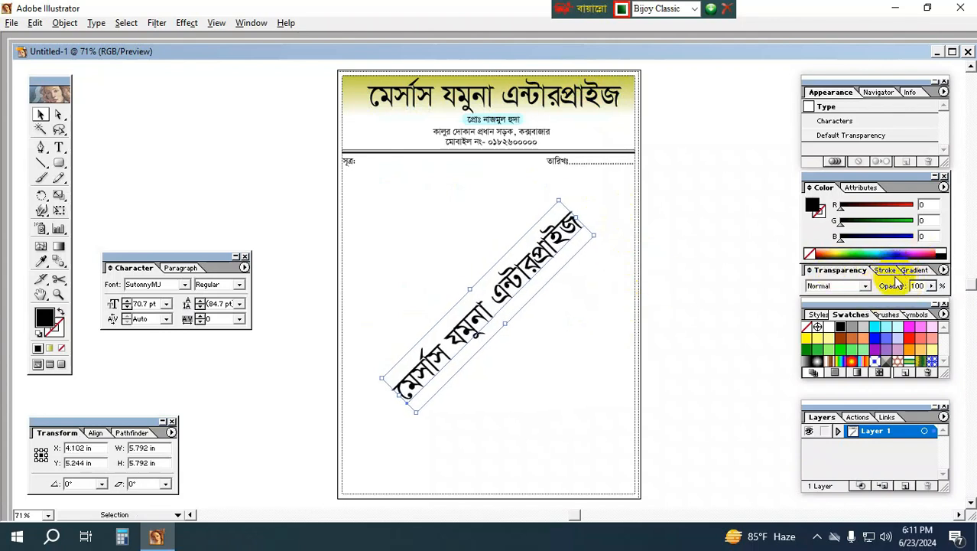
pyautogui.click(917, 272)
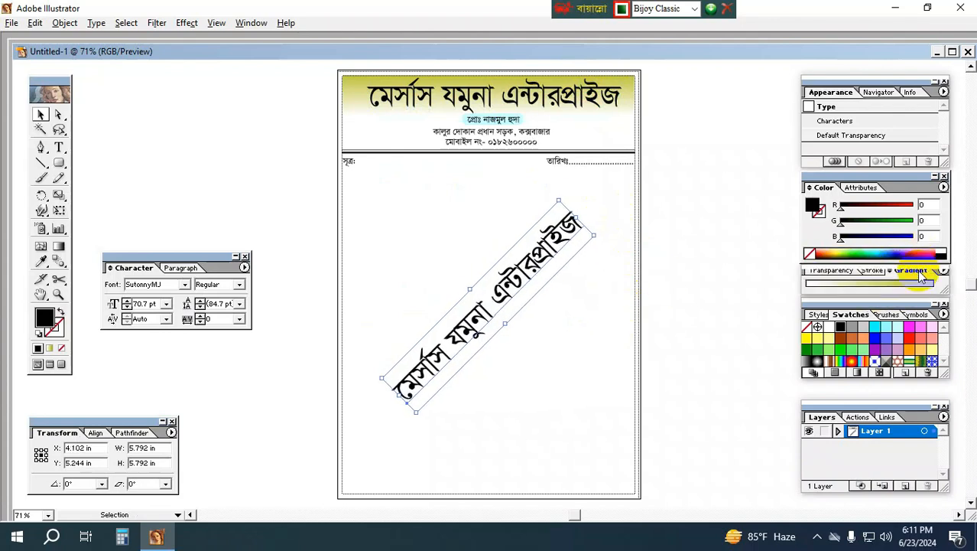
pyautogui.click(837, 270)
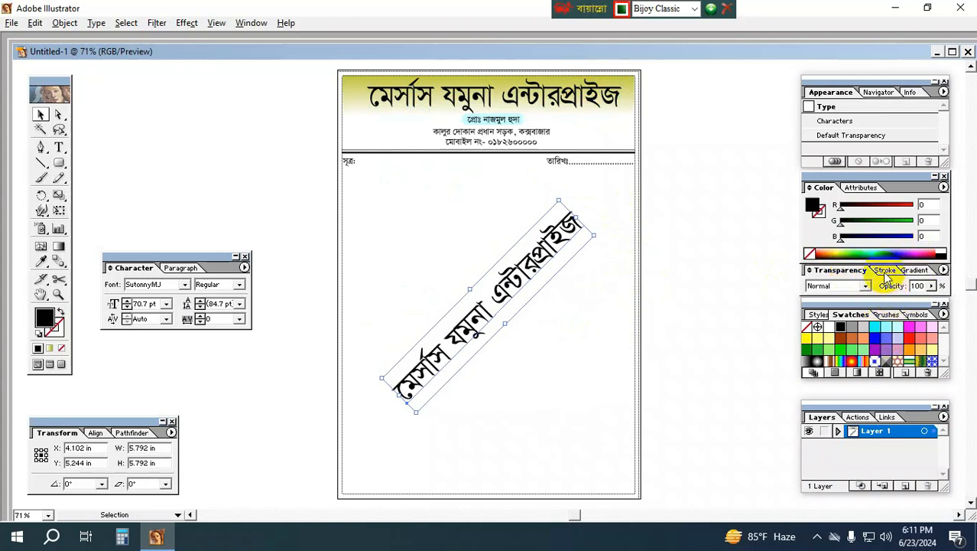
pyautogui.click(880, 271)
pyautogui.click(839, 273)
pyautogui.click(920, 285)
pyautogui.write('14')
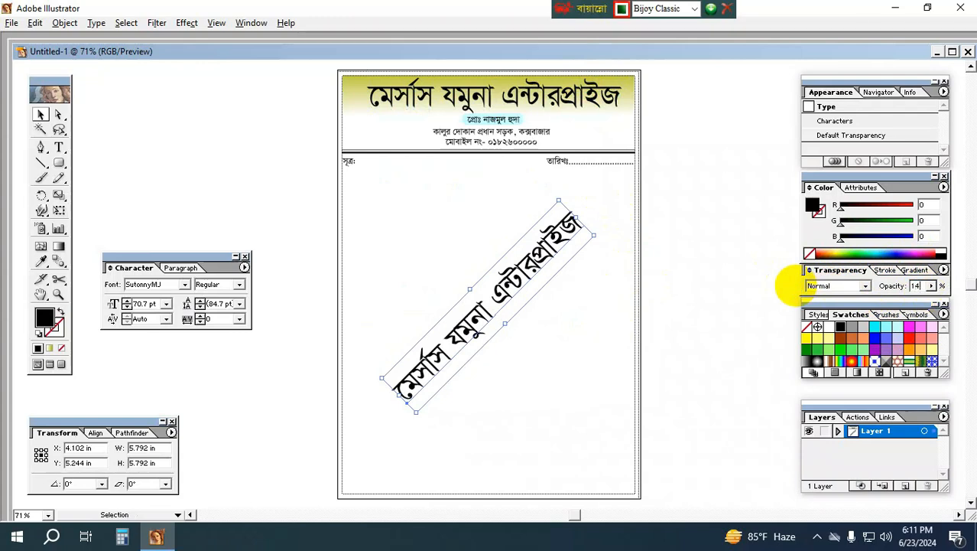
pyautogui.press('Return')
pyautogui.click(718, 285)
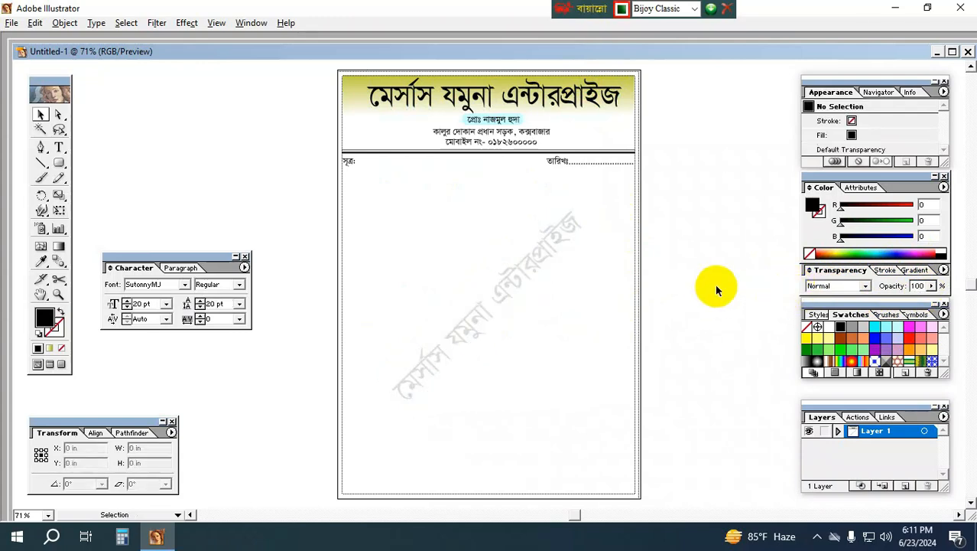
# Enlarge the diagonal watermark text slightly and leave it deselected
pyautogui.click(502, 283)
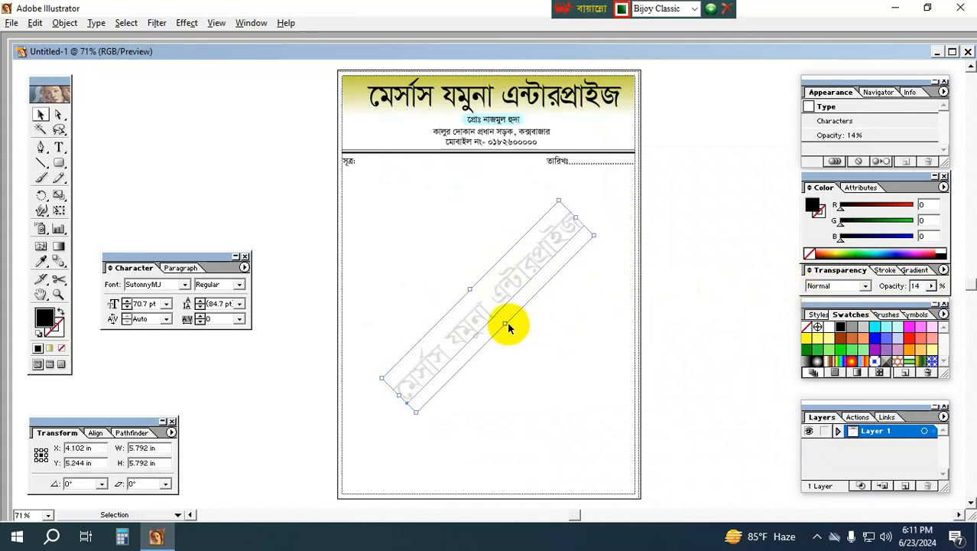
pyautogui.moveTo(504, 318); pyautogui.dragTo(513, 327)
pyautogui.click(560, 340)
pyautogui.moveTo(639, 210); pyautogui.dragTo(409, 357)
pyautogui.click(689, 309)
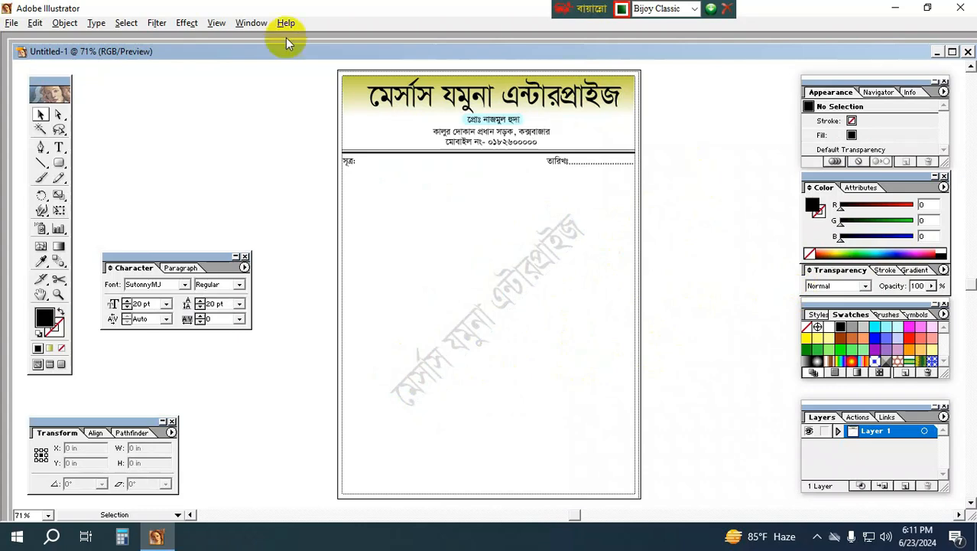
pyautogui.click(12, 23)
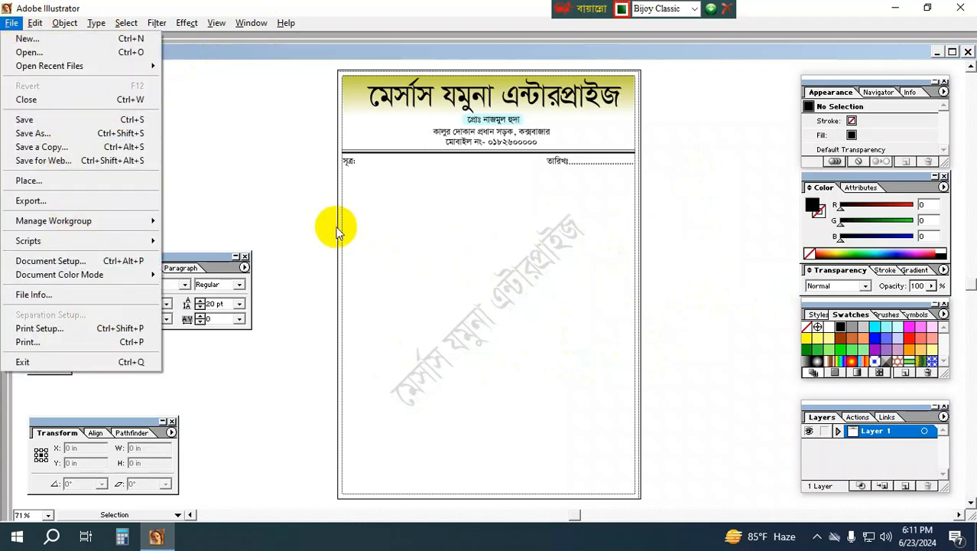
pyautogui.click(293, 179)
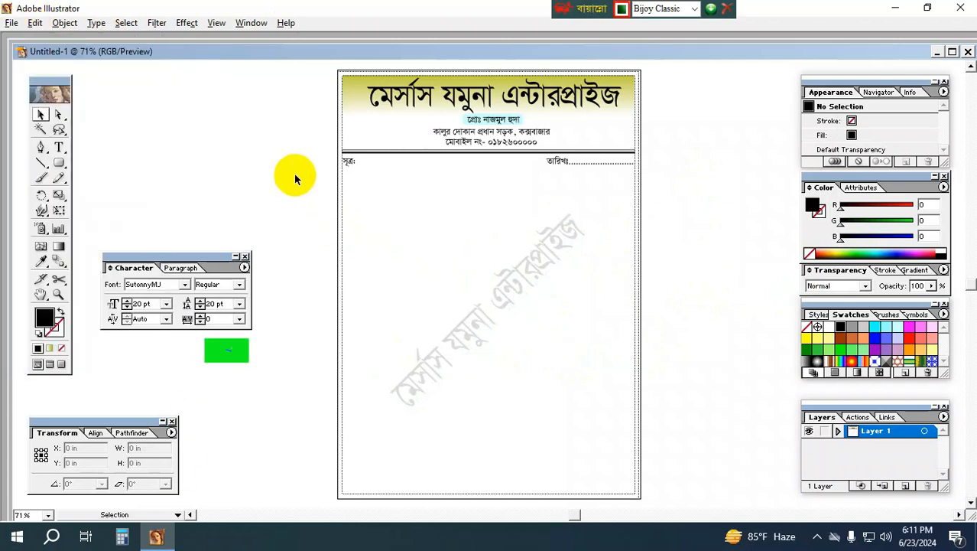